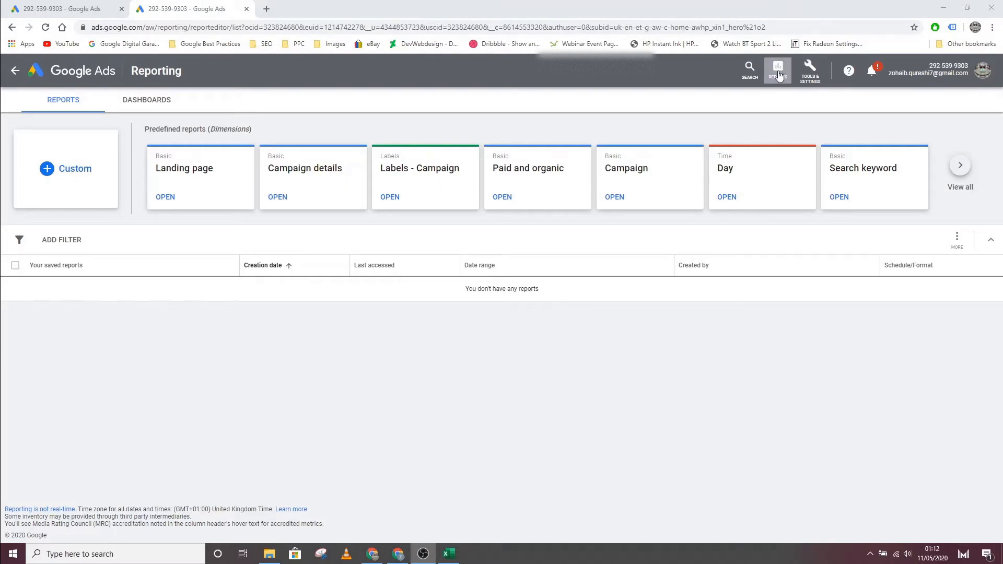
# Start a new custom report in the Google Ads reporting area.
pyautogui.click(780, 76)
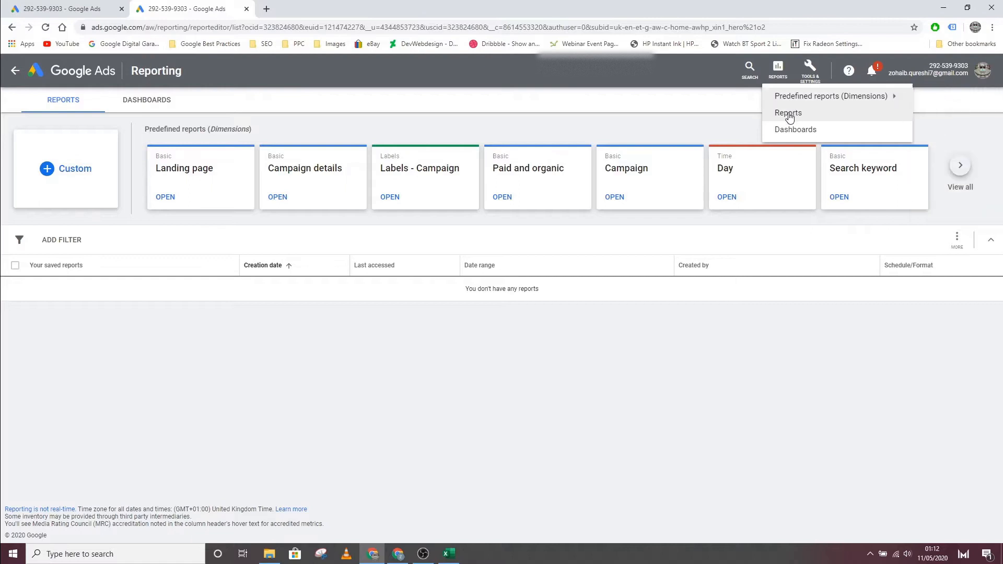
pyautogui.click(287, 331)
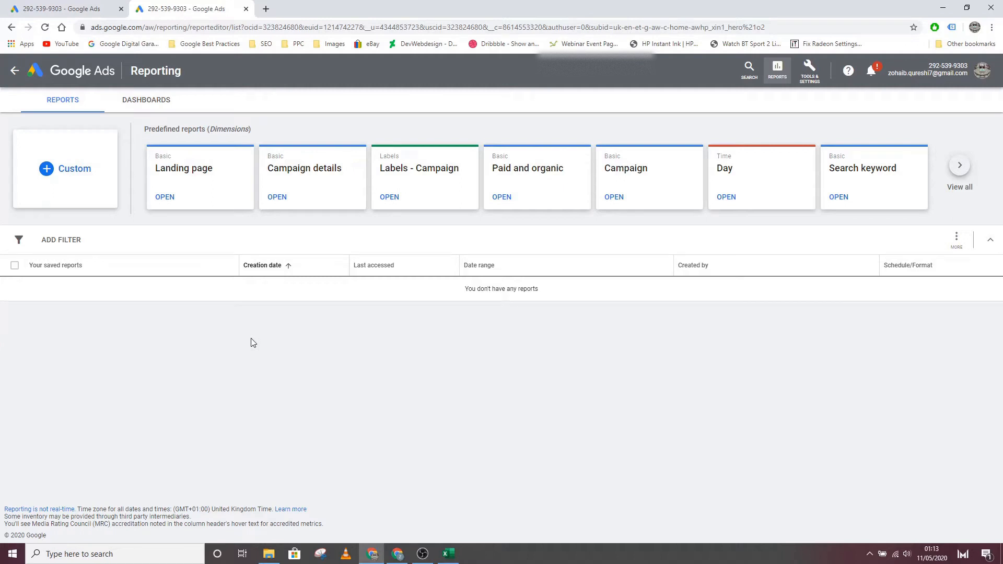
pyautogui.click(78, 183)
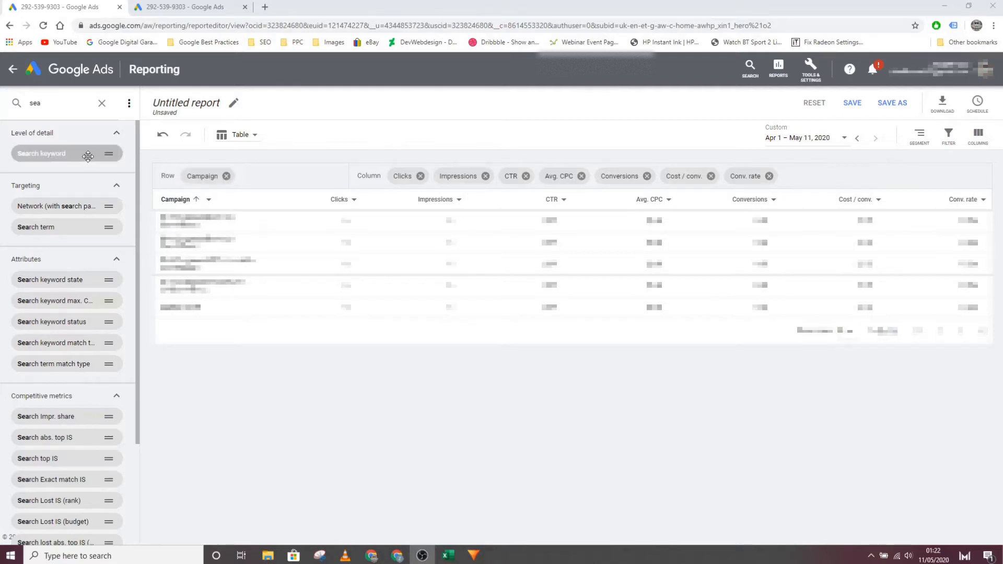
# Try Search keyword as a report row ahead of Campaign, and remove it from the rows.
pyautogui.moveTo(43, 156); pyautogui.dragTo(175, 197)
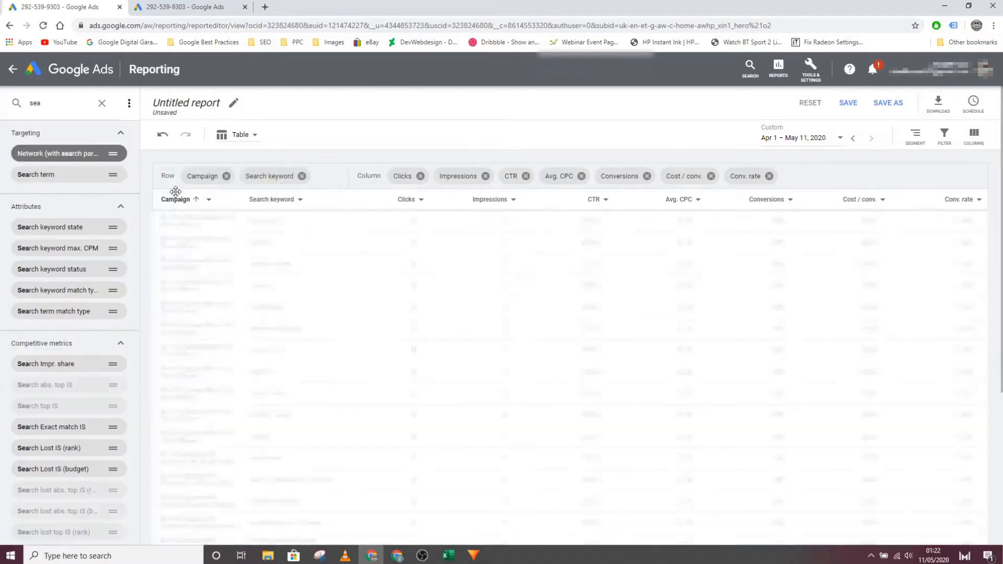
pyautogui.moveTo(266, 179); pyautogui.dragTo(192, 178)
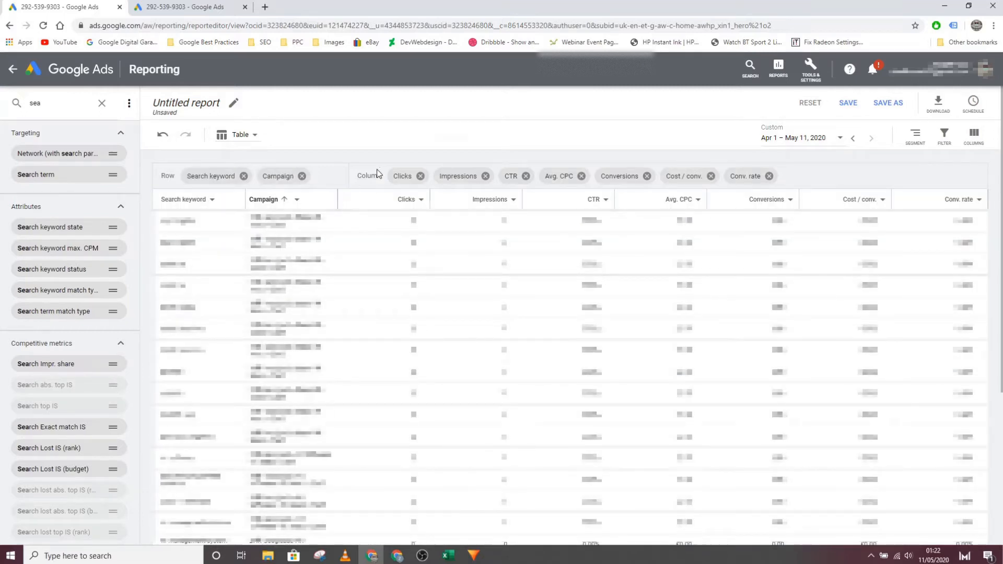
pyautogui.moveTo(433, 179); pyautogui.dragTo(412, 178)
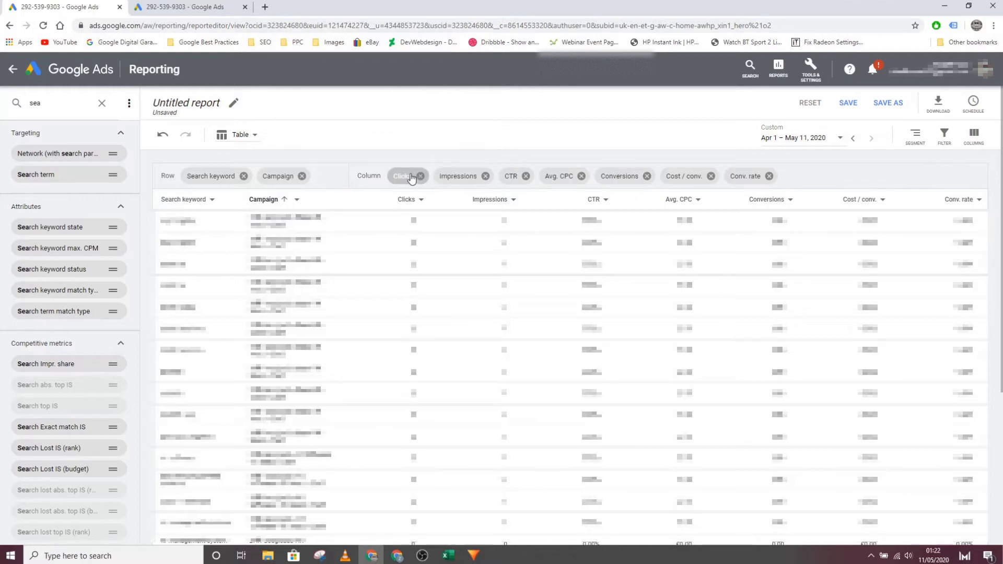
pyautogui.click(243, 177)
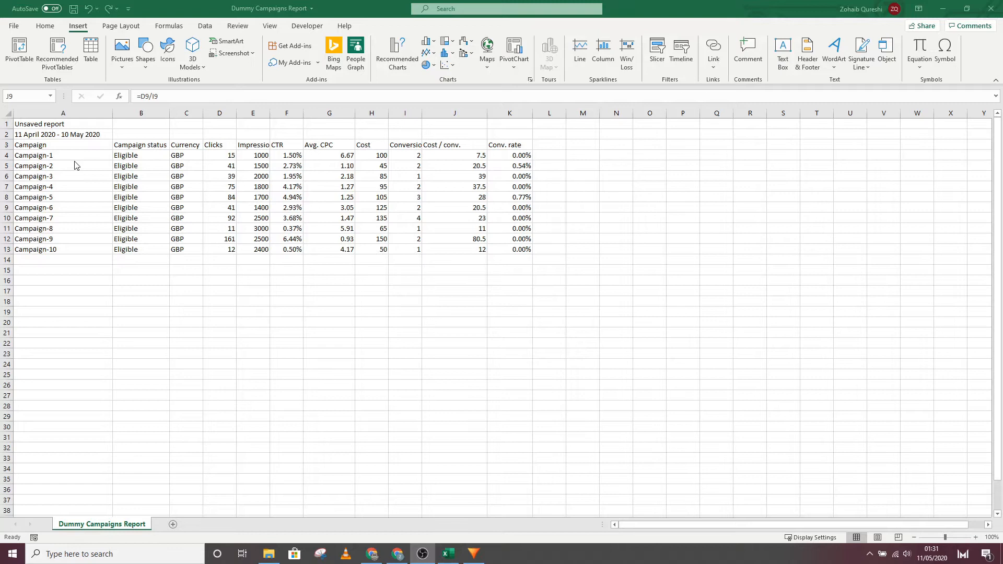
# Switch to the Dummy Campaigns Report workbook in Excel and delete the report title and date range rows above the headers.
pyautogui.click(8, 133)
pyautogui.click(7, 129)
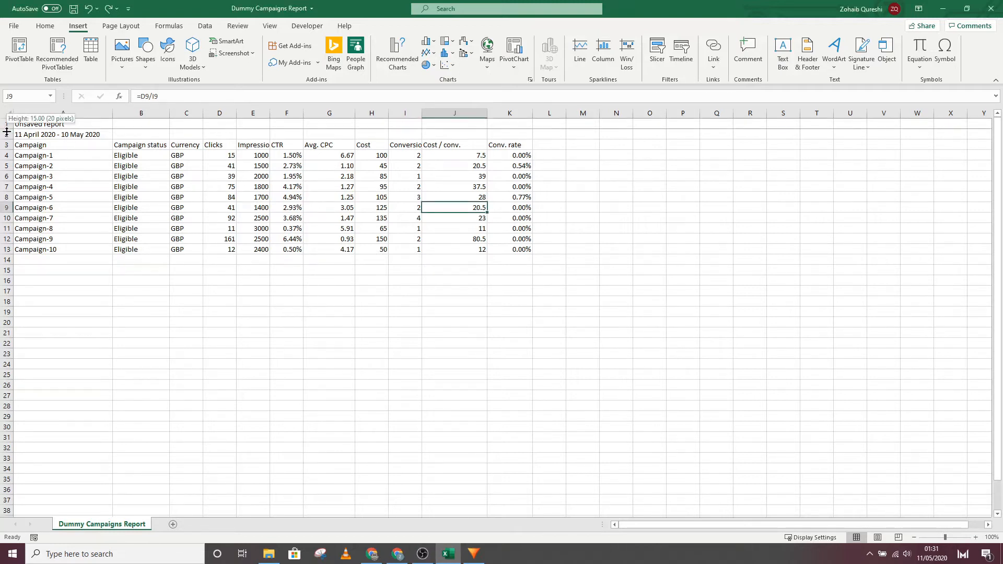
pyautogui.moveTo(5, 134); pyautogui.dragTo(3, 124)
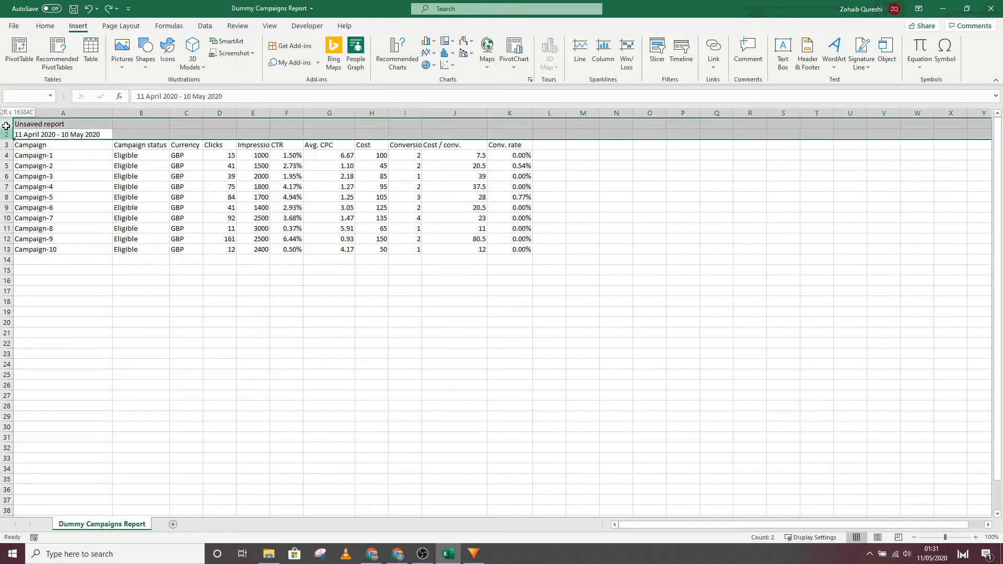
pyautogui.rightClick(3, 124)
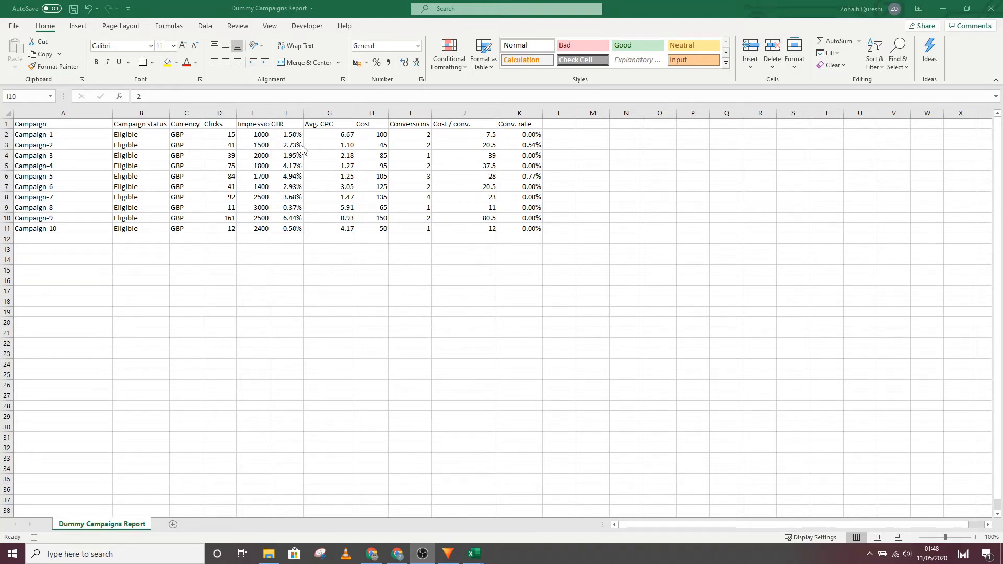
# Delete the CTR, Avg. CPC, Cost / conv. and Conv. rate columns from the campaign data.
pyautogui.click(286, 115)
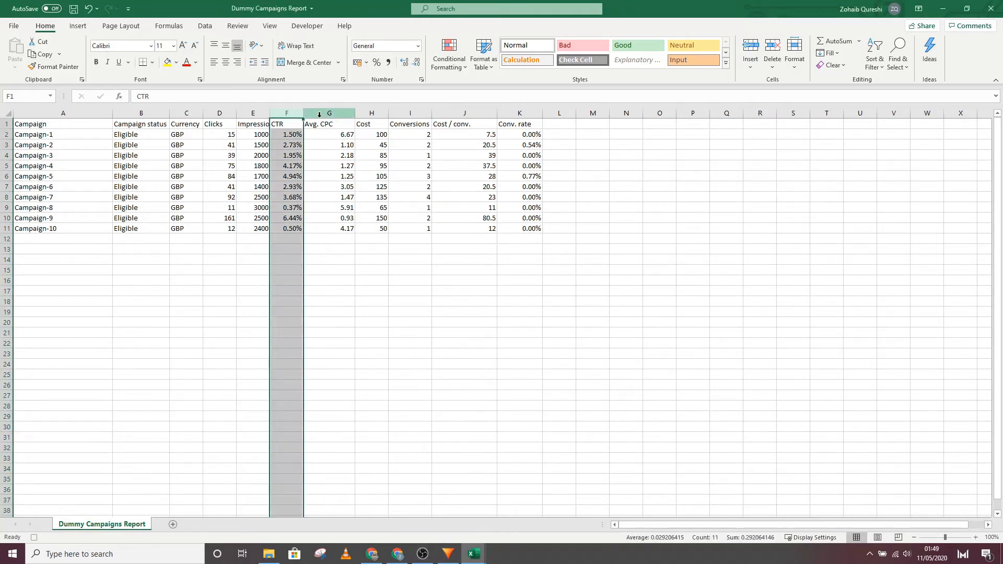
pyautogui.keyDown('ctrl'); pyautogui.click(317, 115); pyautogui.keyUp('ctrl')
pyautogui.keyDown('ctrl'); pyautogui.click(464, 112); pyautogui.keyUp('ctrl')
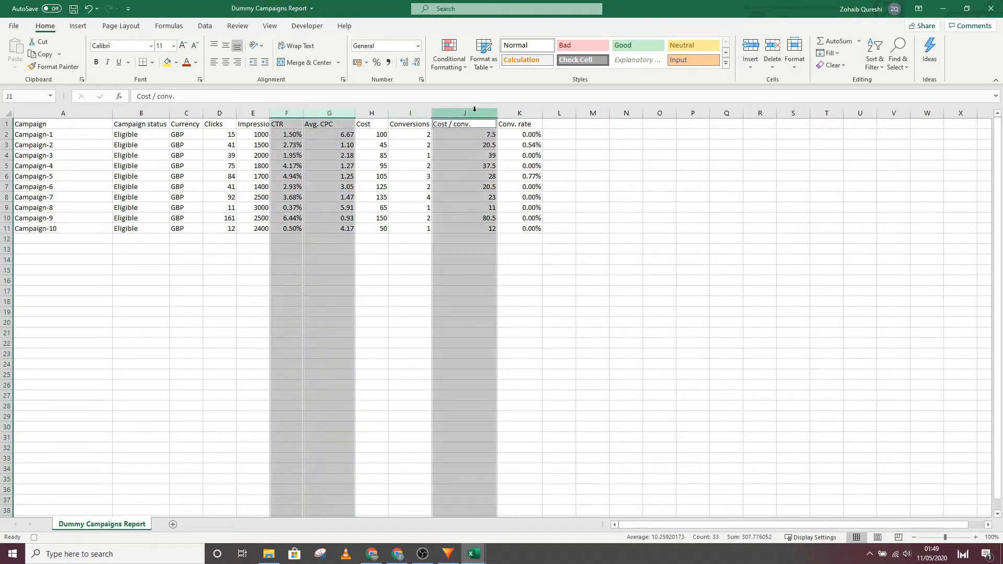
pyautogui.keyDown('ctrl'); pyautogui.click(524, 113); pyautogui.keyUp('ctrl')
pyautogui.rightClick(524, 113)
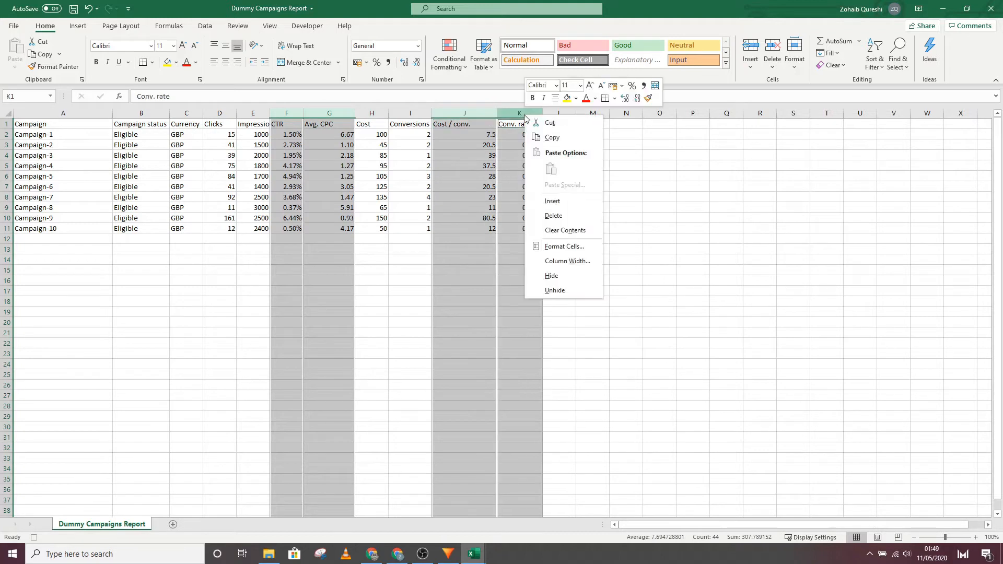
pyautogui.click(566, 217)
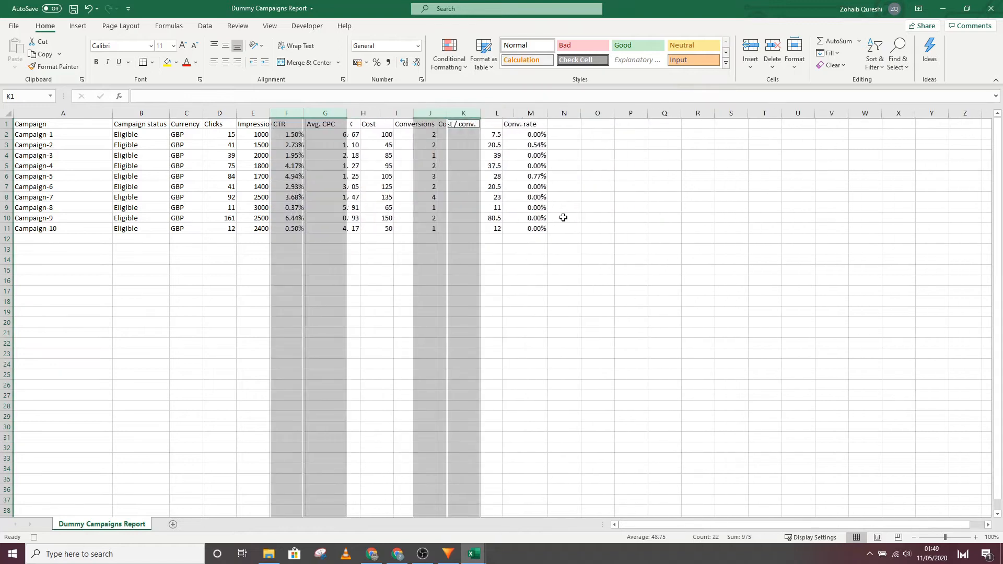
pyautogui.click(326, 166)
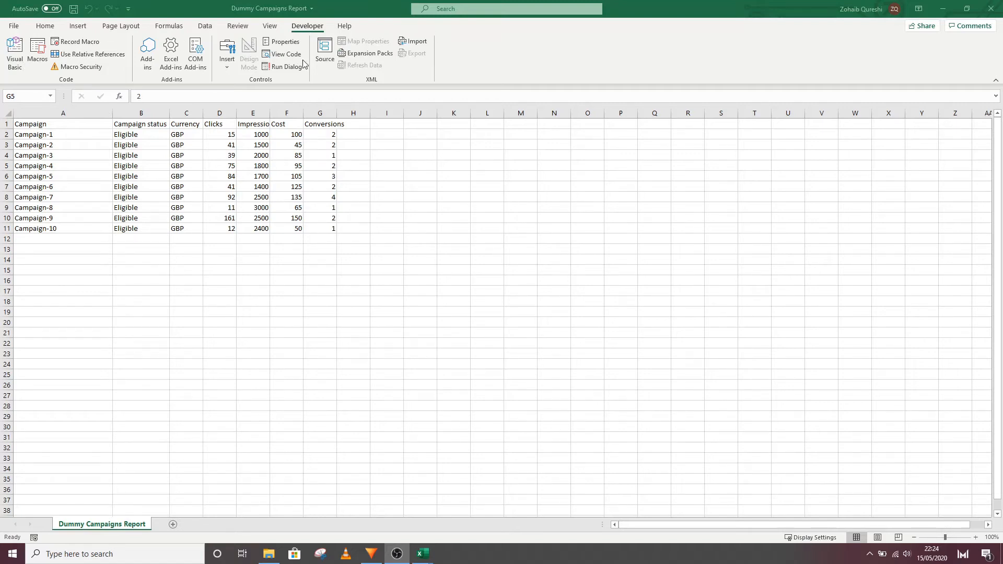
# Check in the ribbon customization options that Developer is enabled among the main tabs.
pyautogui.click(14, 27)
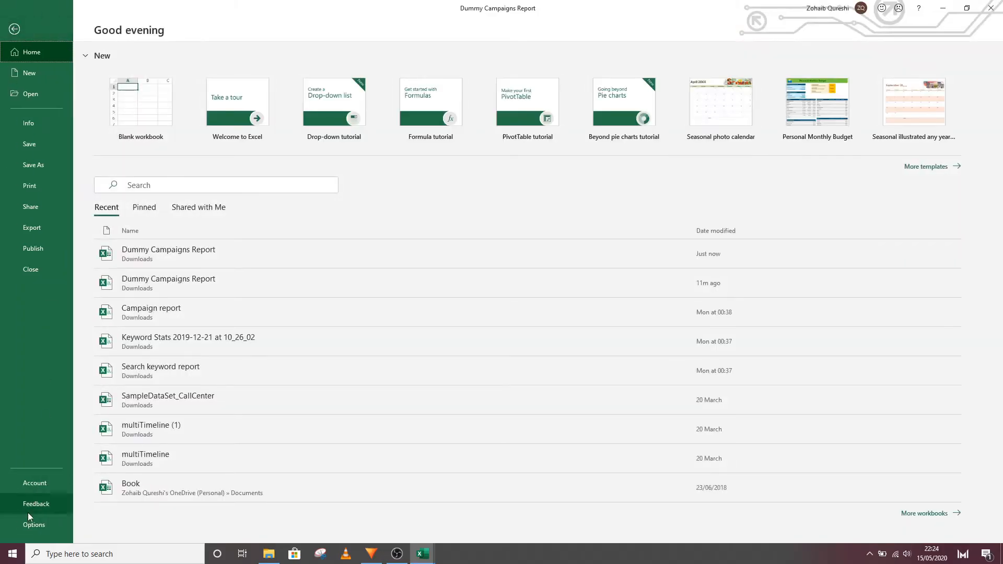
pyautogui.click(33, 525)
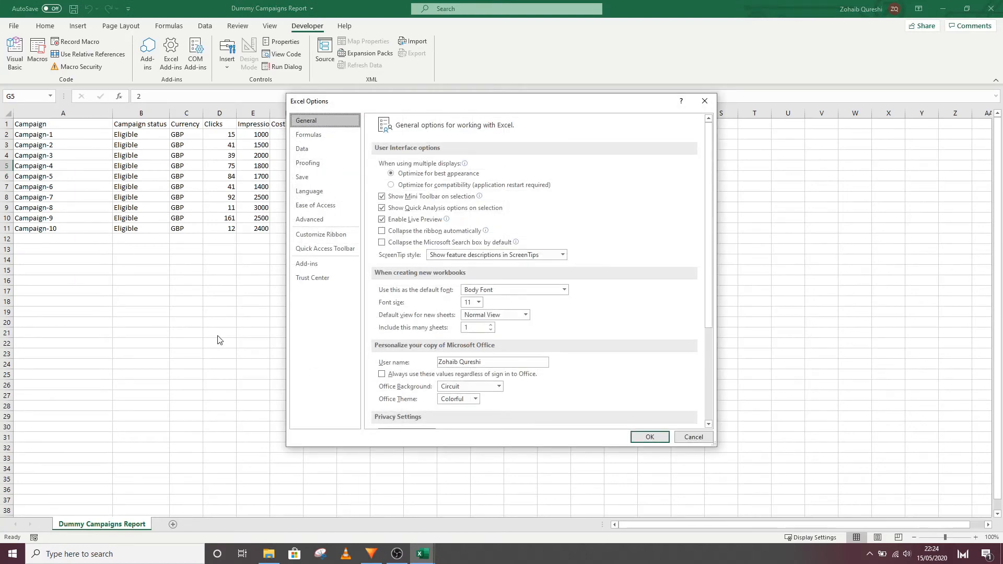
pyautogui.click(309, 239)
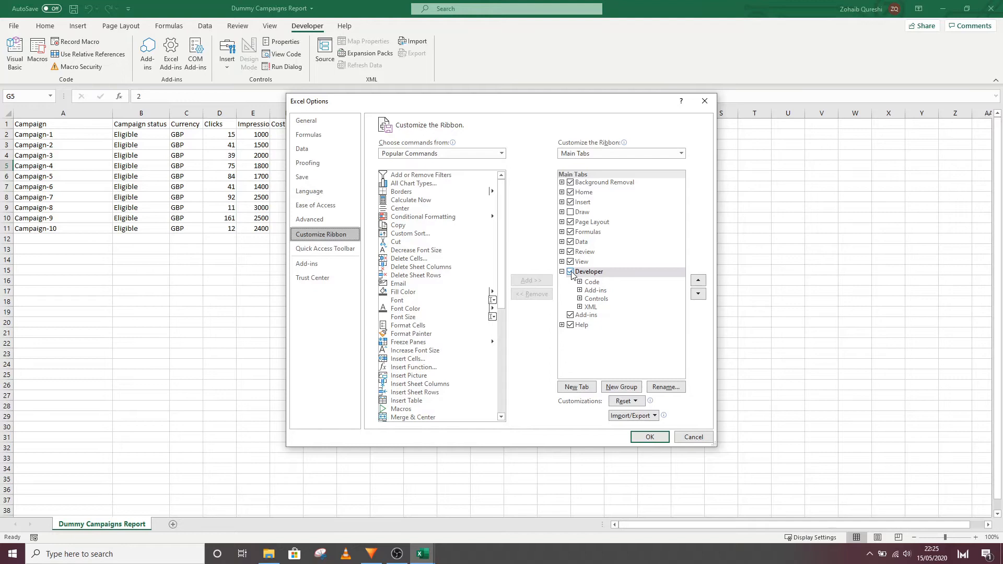
pyautogui.click(648, 437)
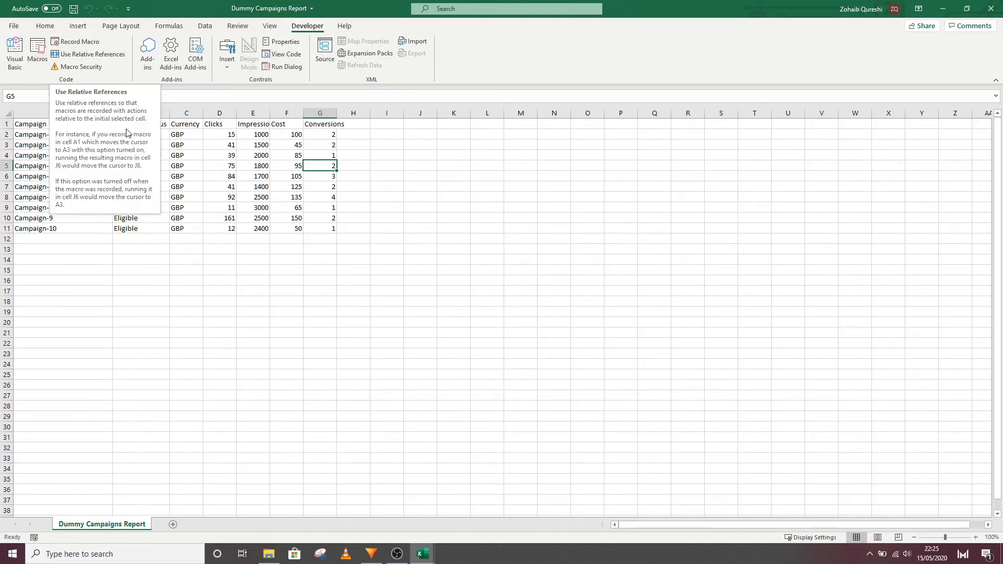
# Create a pivot table on a new worksheet from the campaign data range A1:G11.
pyautogui.click(83, 30)
pyautogui.click(18, 49)
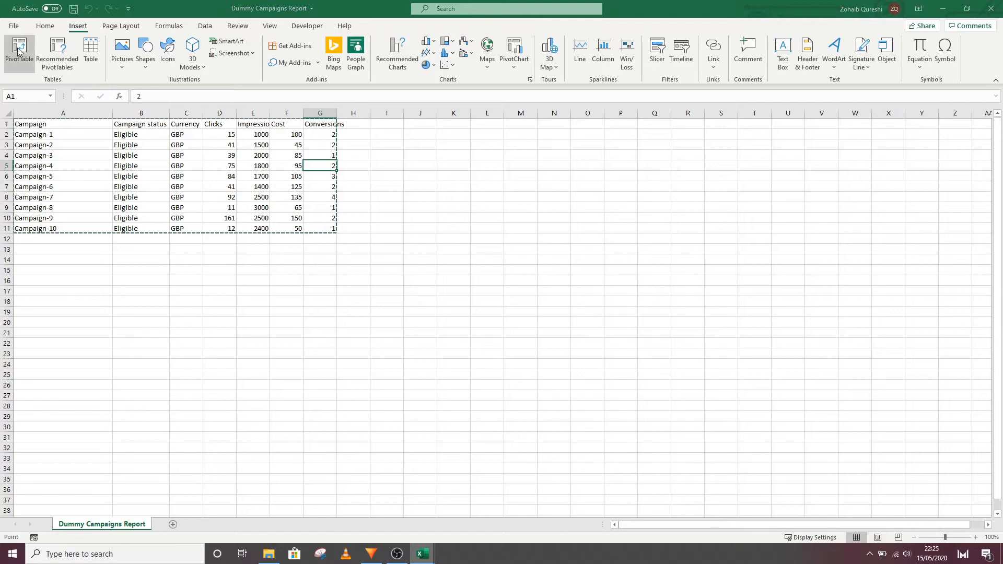
pyautogui.moveTo(381, 184); pyautogui.dragTo(359, 176)
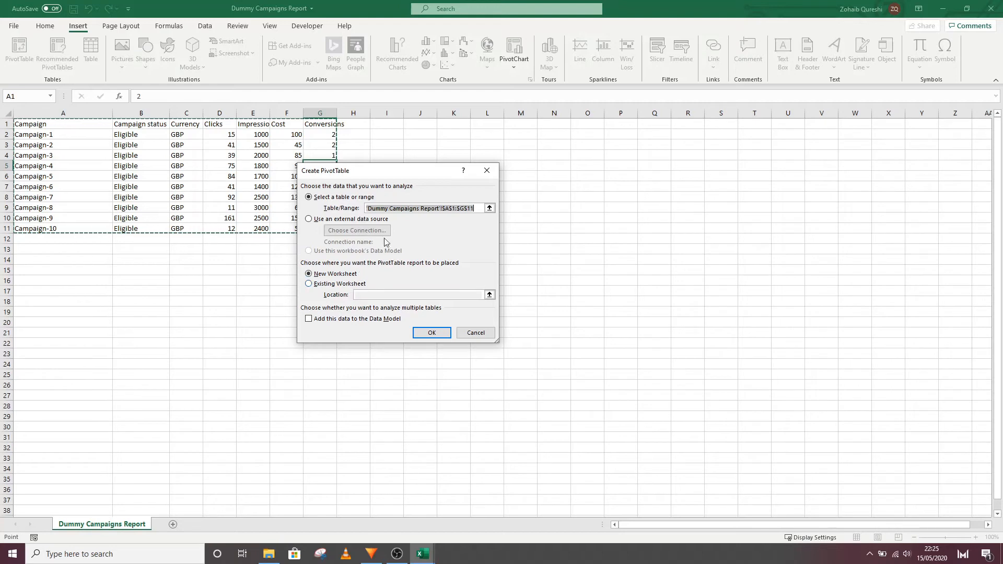
pyautogui.click(434, 333)
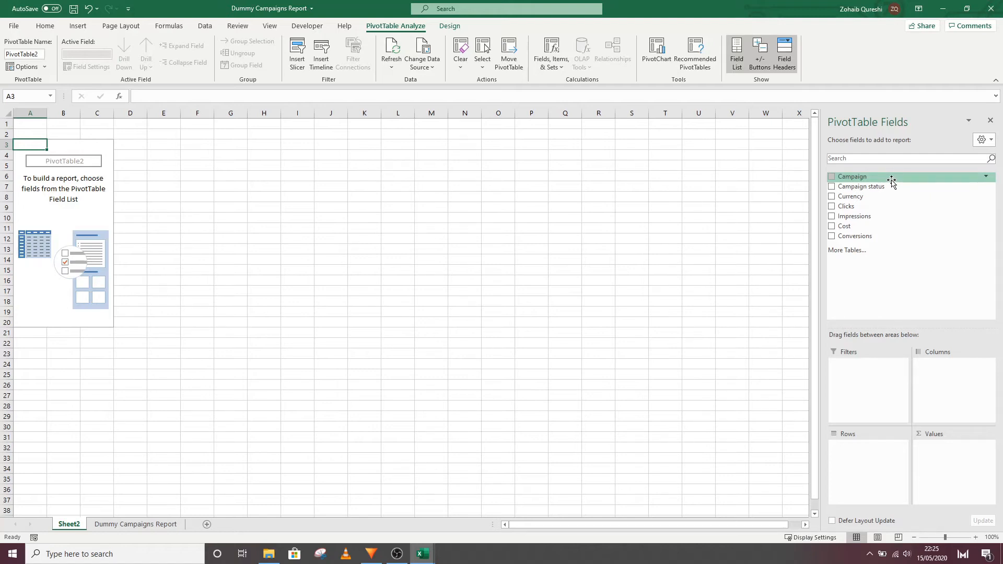
# Try a pivot layout with Campaign as rows and Clicks and Impressions as values, and clear the fields again.
pyautogui.moveTo(891, 180); pyautogui.dragTo(868, 462)
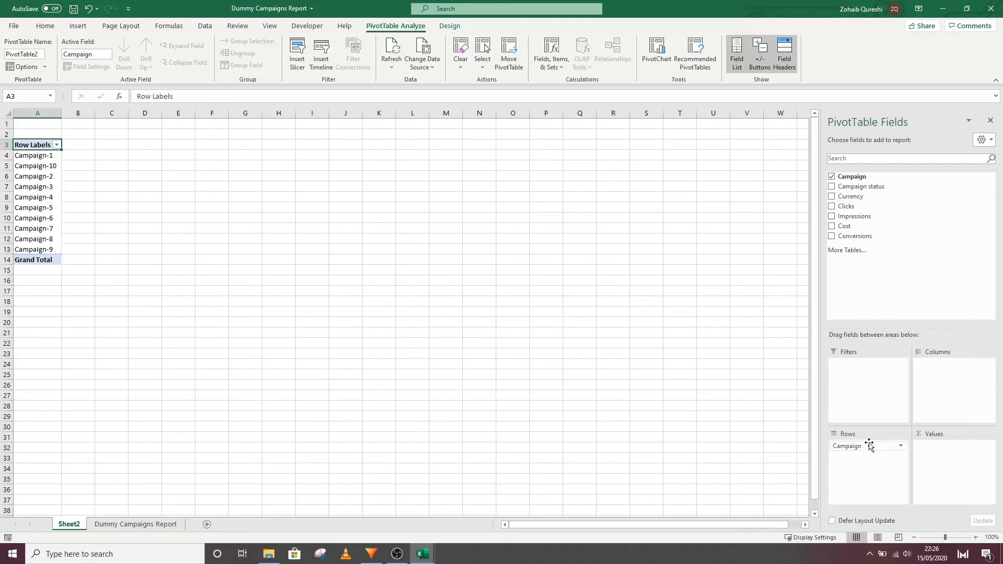
pyautogui.moveTo(846, 206); pyautogui.dragTo(975, 474)
pyautogui.moveTo(844, 215); pyautogui.dragTo(957, 476)
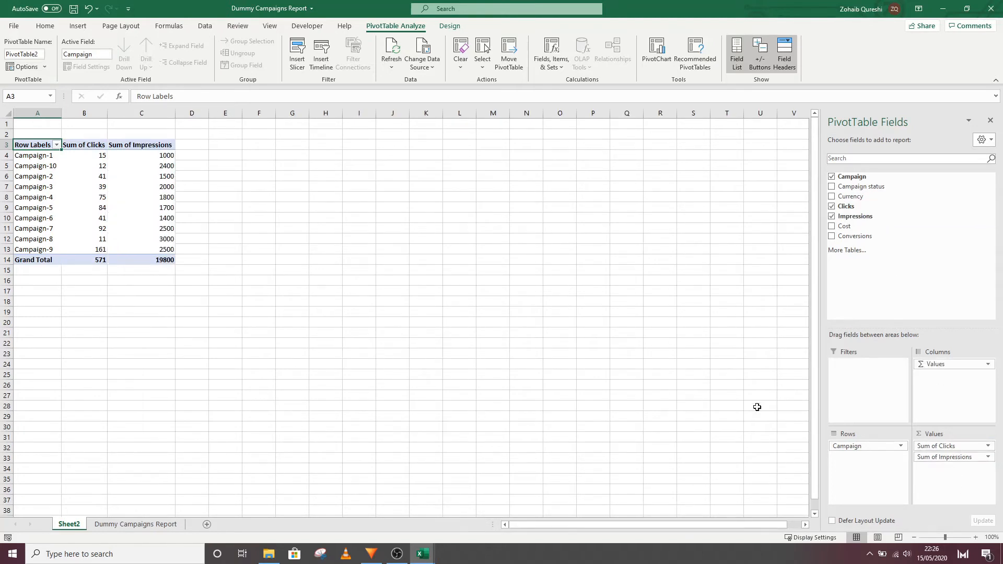
pyautogui.moveTo(944, 446); pyautogui.dragTo(827, 439)
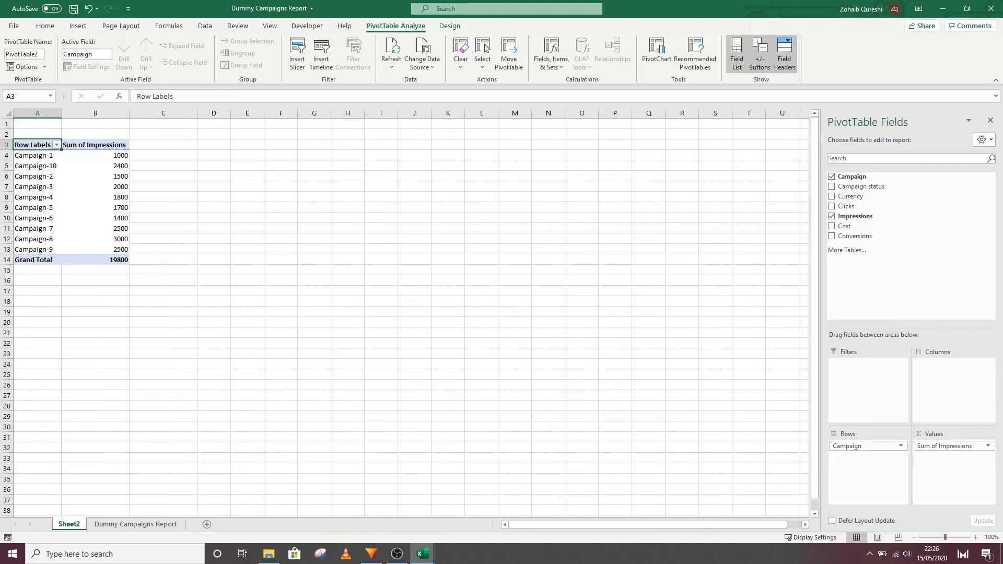
pyautogui.moveTo(958, 446); pyautogui.dragTo(782, 432)
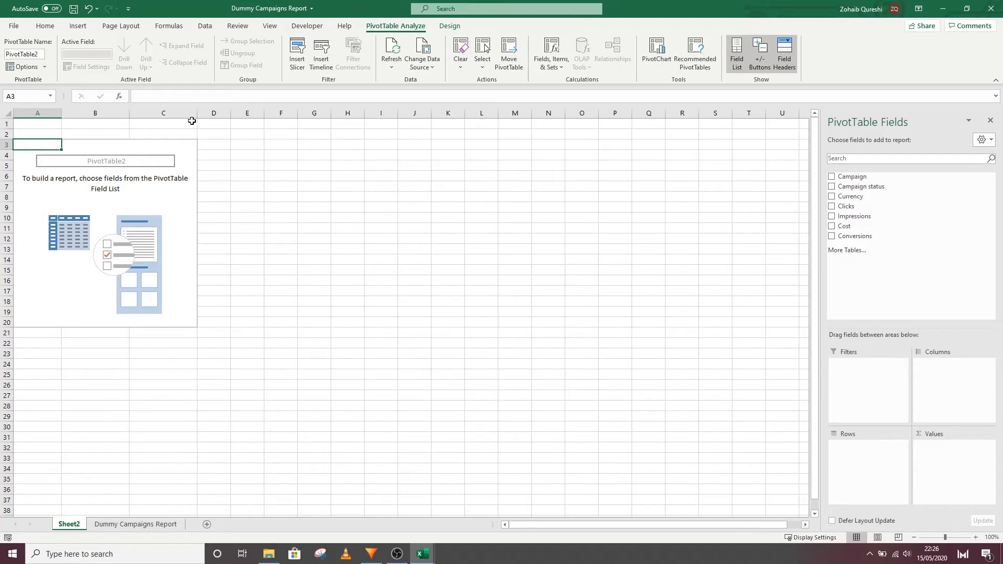
# Start recording a macro named google_ads with shortcut letter g, stored in the Personal Macro Workbook.
pyautogui.click(304, 28)
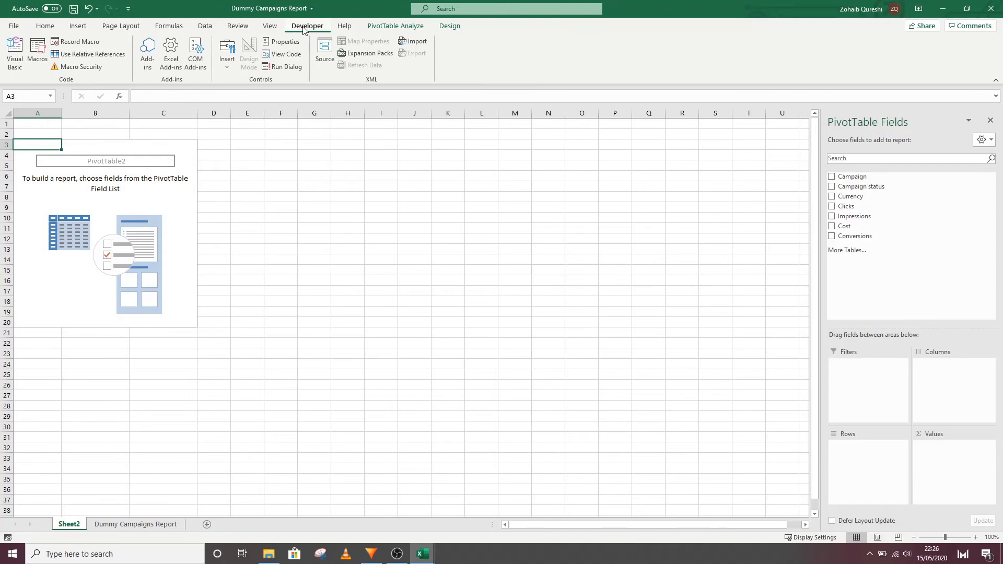
pyautogui.click(75, 41)
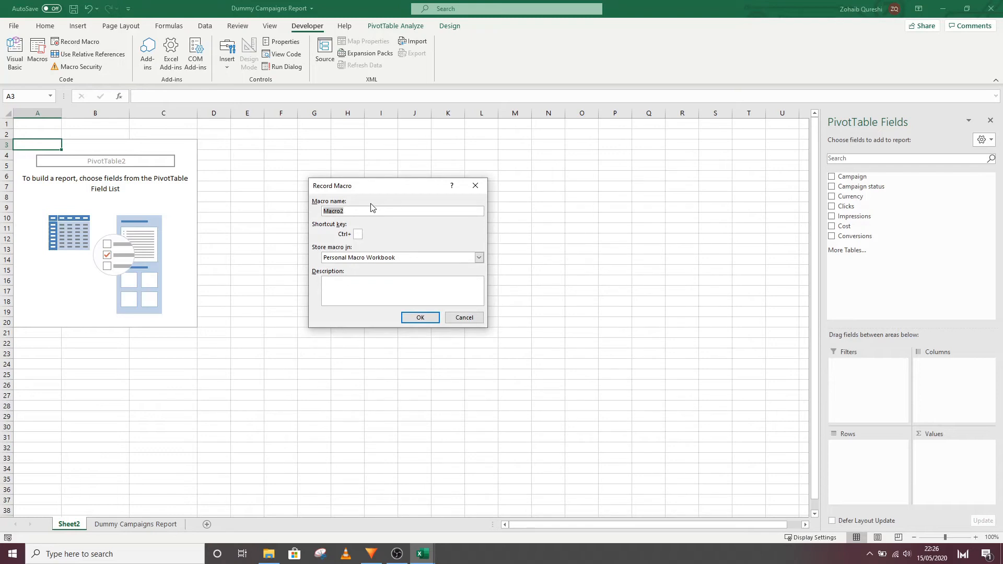
pyautogui.write('google')
pyautogui.write('g')
pyautogui.click(366, 258)
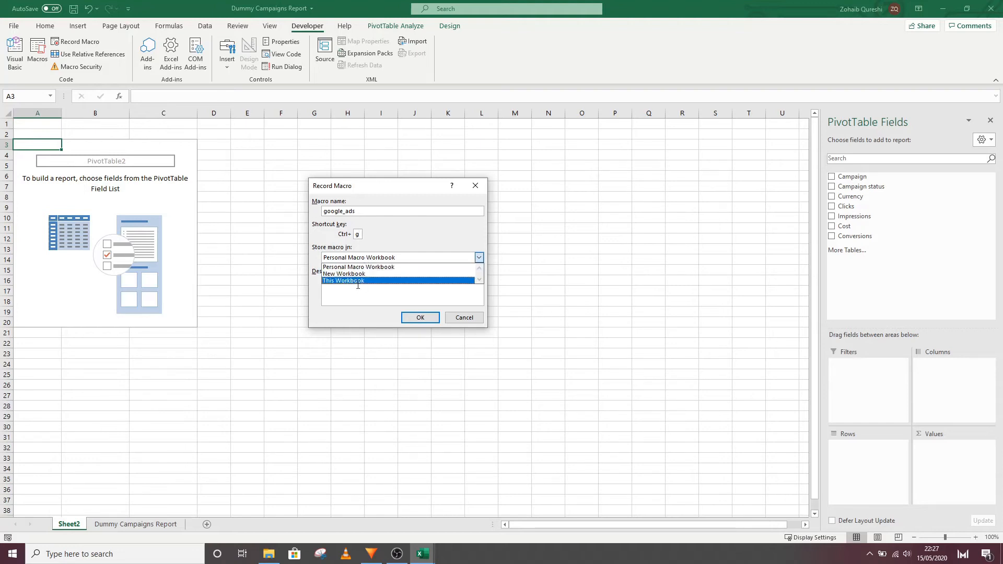
pyautogui.click(367, 267)
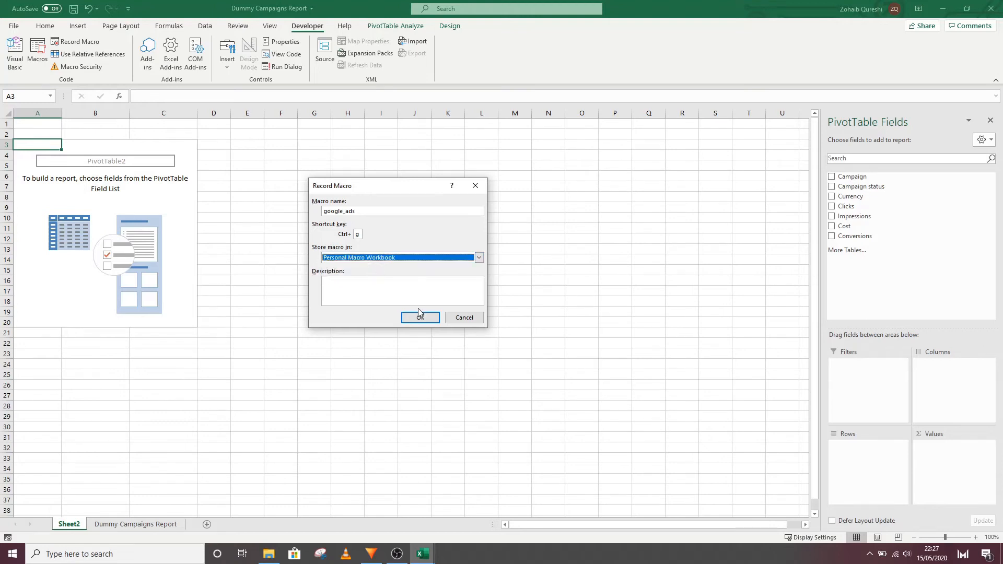
pyautogui.click(421, 318)
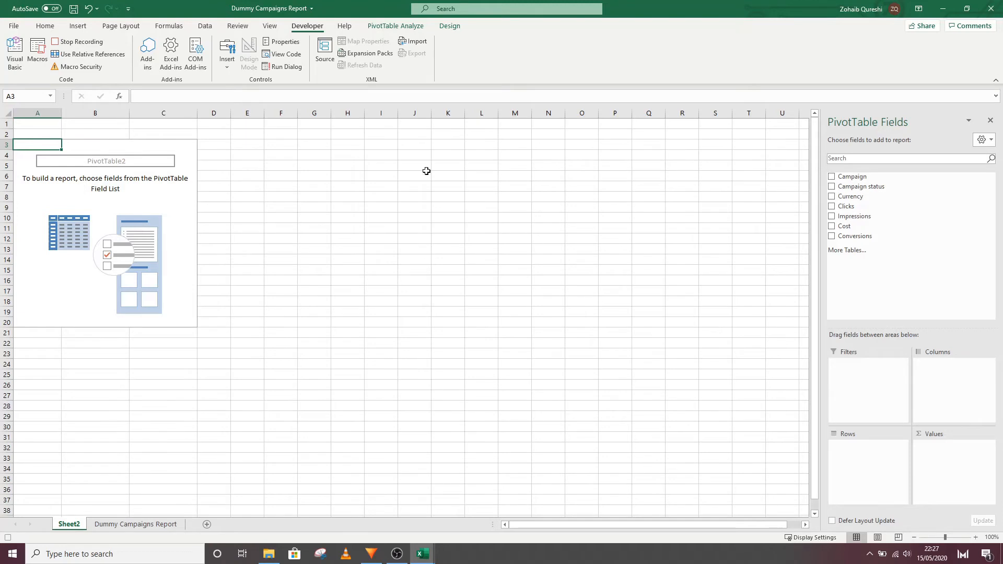
# Add a calculated field named CTR to the pivot table with the formula Clicks divided by Impressions.
pyautogui.click(53, 27)
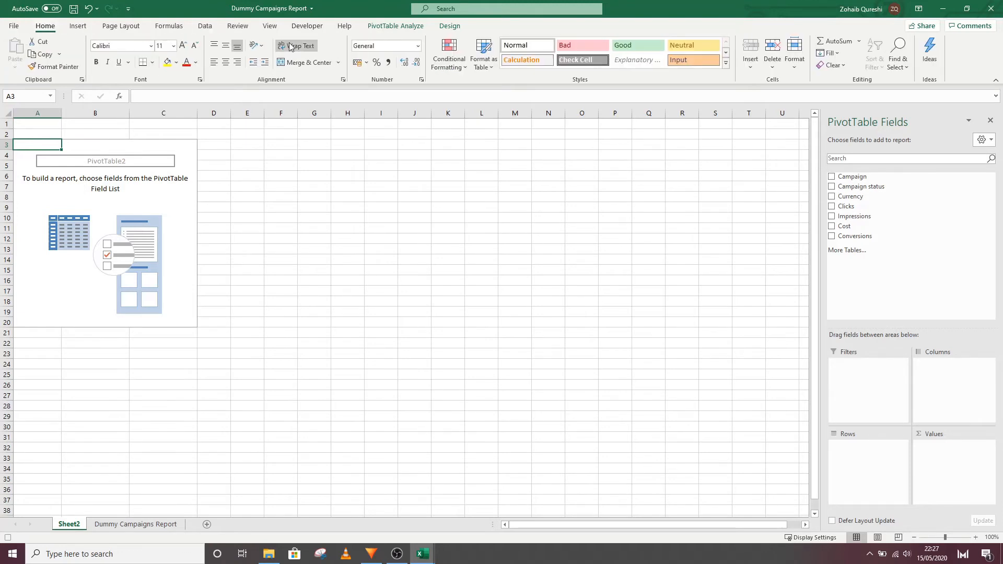
pyautogui.click(384, 27)
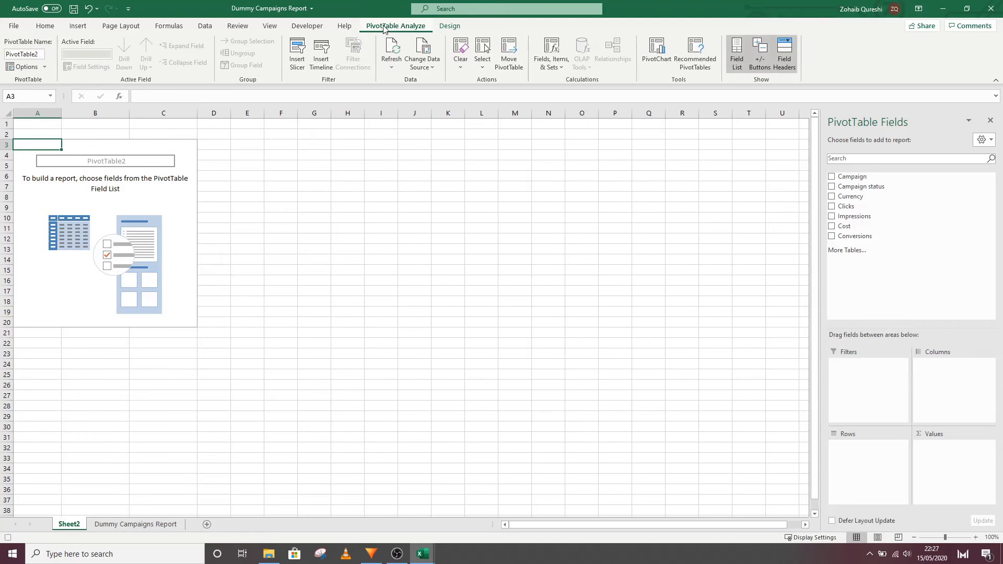
pyautogui.click(559, 62)
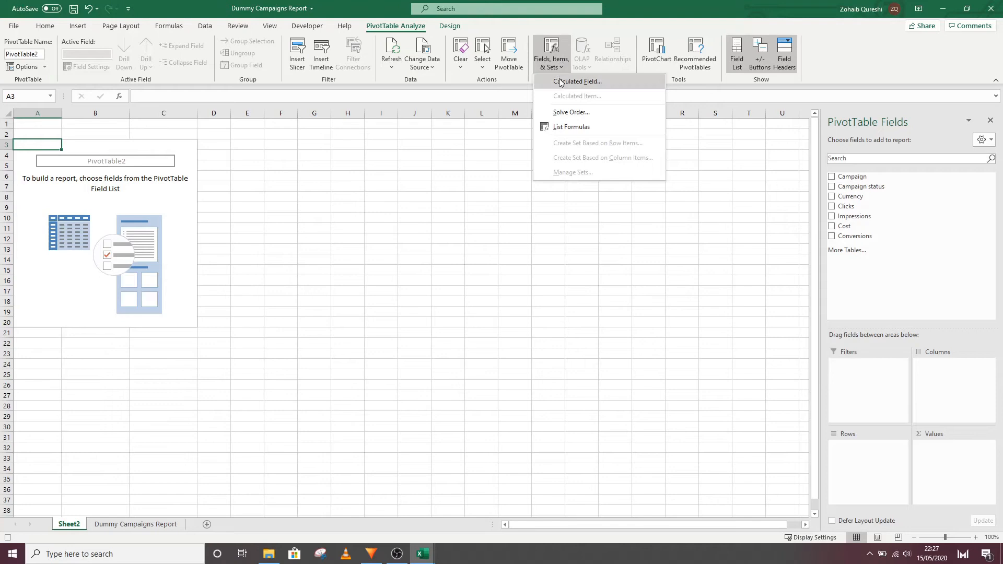
pyautogui.click(560, 84)
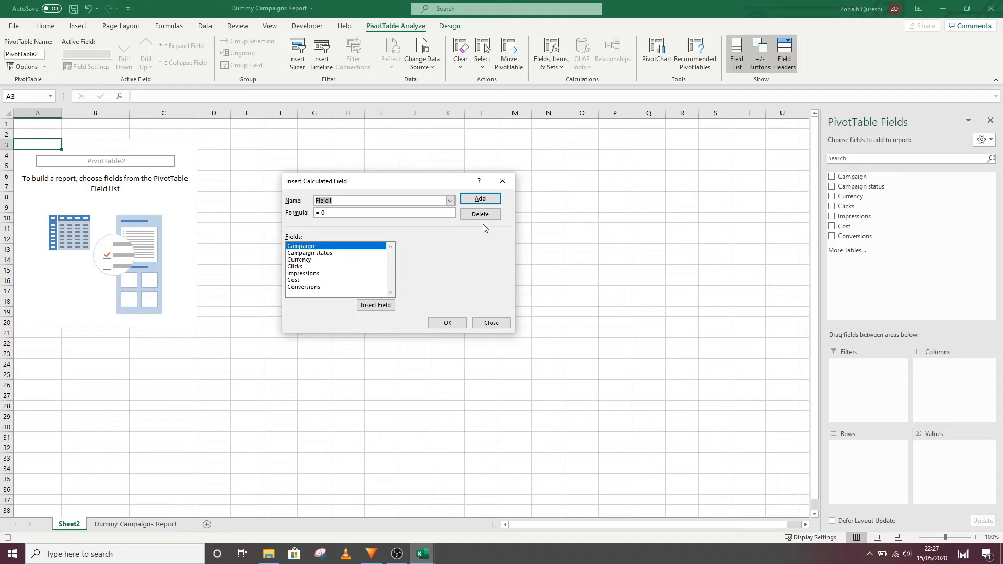
pyautogui.write('CTE')
pyautogui.press('BackSpace')
pyautogui.write('R')
pyautogui.click(295, 266)
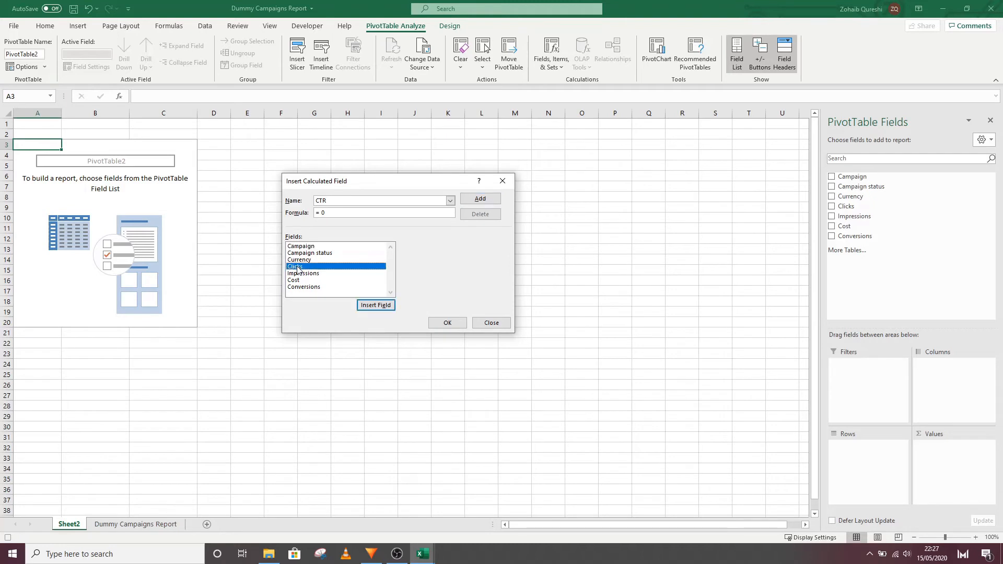
pyautogui.click(371, 306)
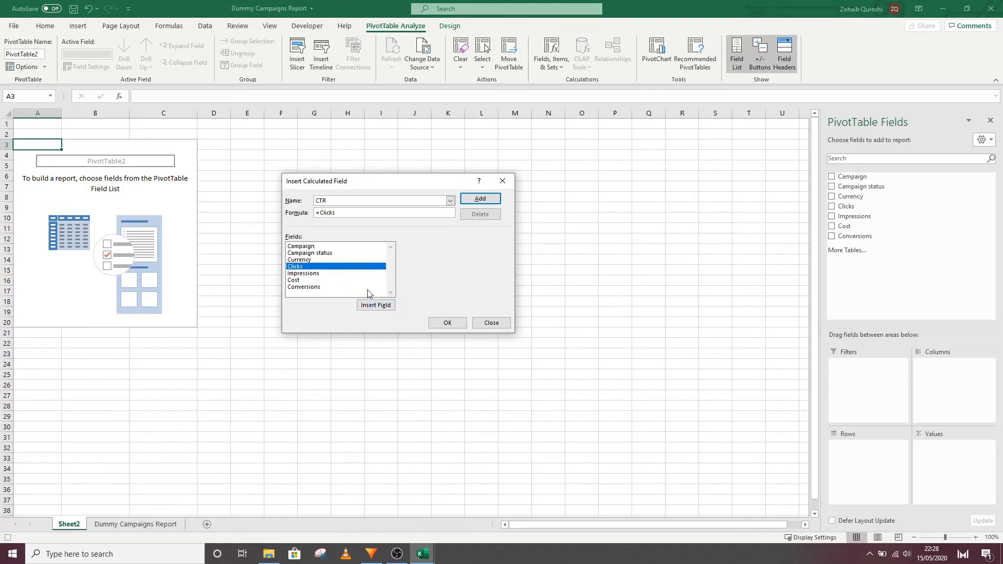
pyautogui.write('/')
pyautogui.click(309, 274)
pyautogui.click(368, 305)
pyautogui.click(442, 318)
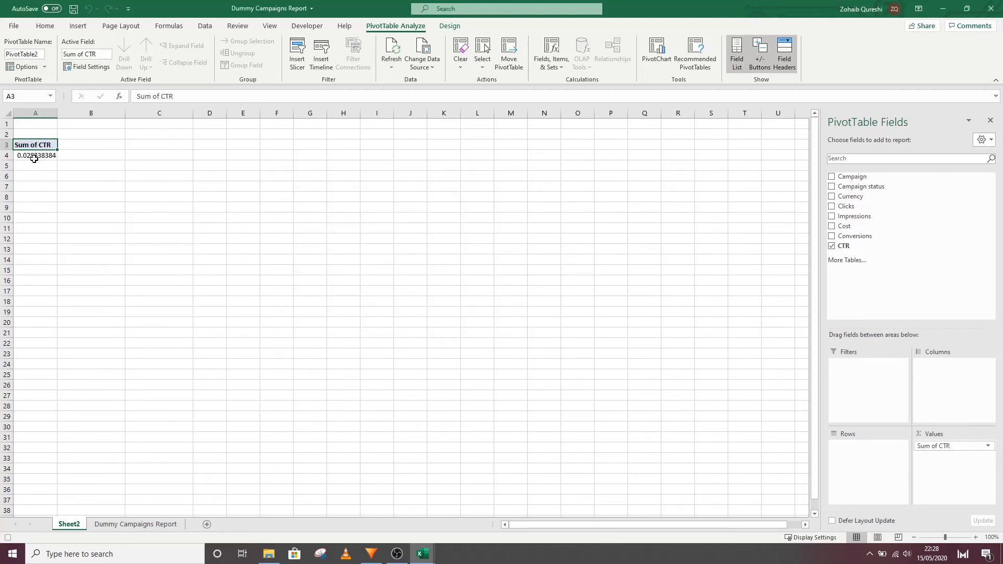
# Add a calculated field named Conv % to the pivot table with the formula Conversions divided by Clicks.
pyautogui.click(551, 62)
pyautogui.click(562, 89)
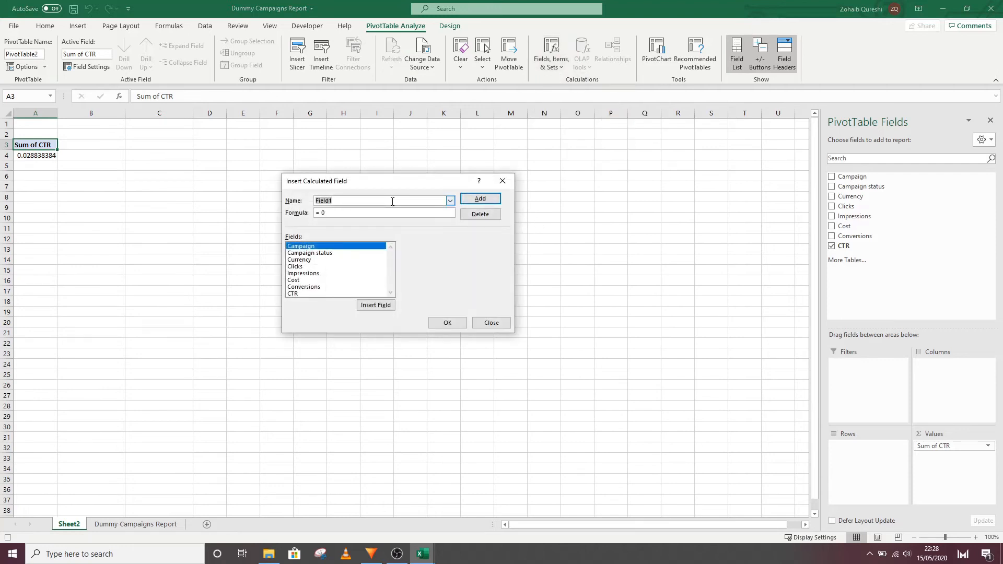
pyautogui.write('CONVE')
pyautogui.press('BackSpace')
pyautogui.press('BackSpace')
pyautogui.press('BackSpace')
pyautogui.press('BackSpace')
pyautogui.write('onv %')
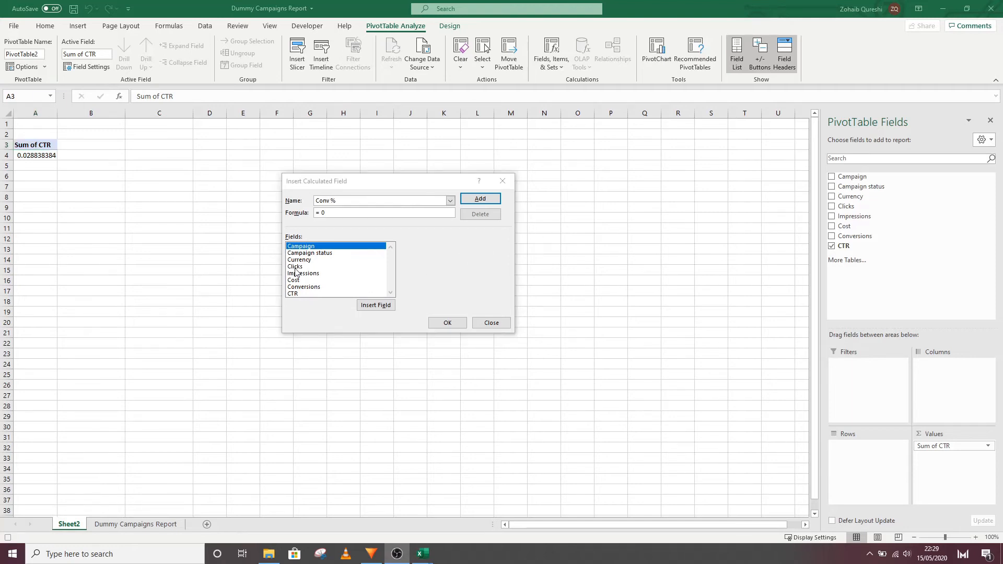
pyautogui.click(302, 287)
pyautogui.click(389, 306)
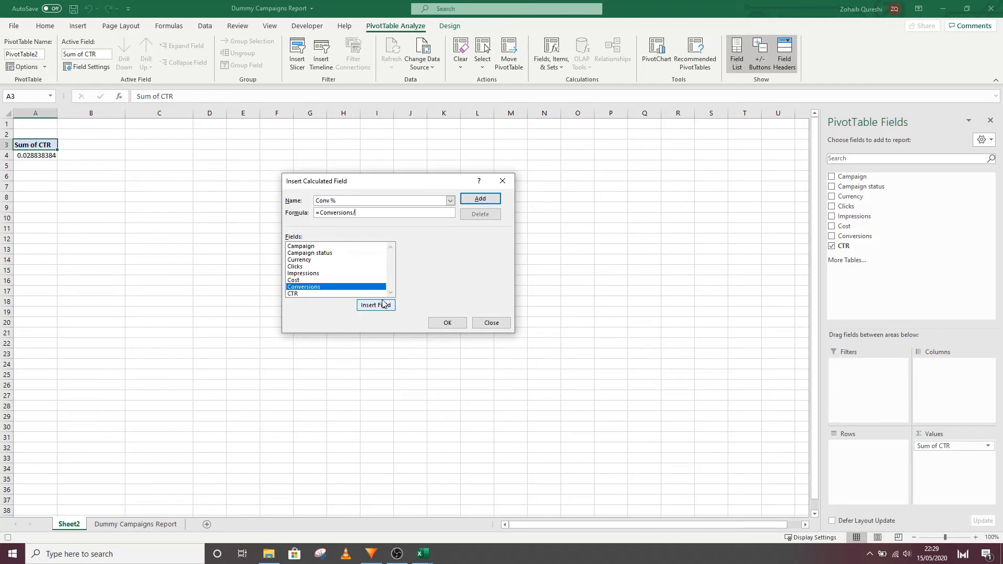
pyautogui.click(306, 267)
pyautogui.click(374, 307)
pyautogui.click(448, 322)
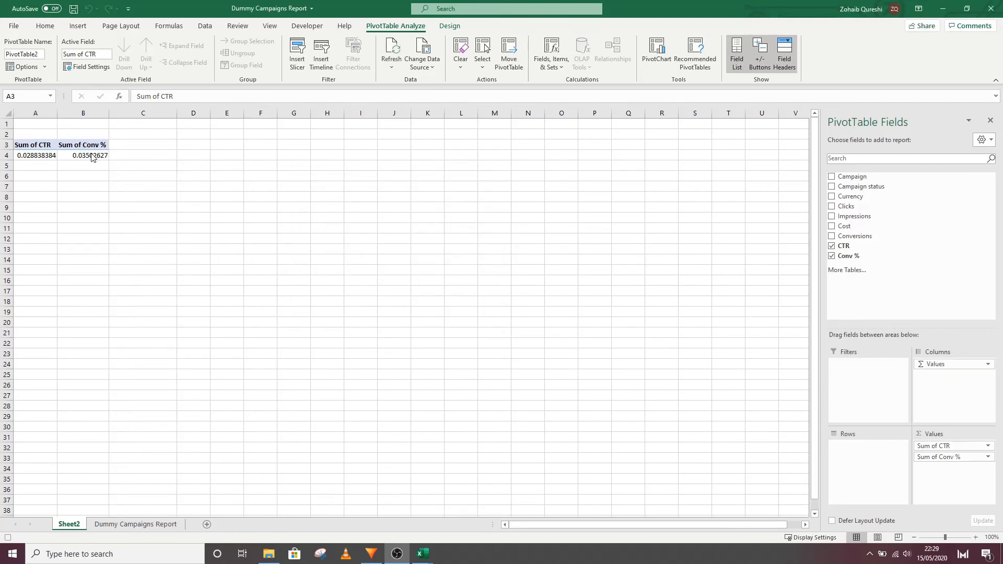
# Add a calculated field named Ave. CPC to the pivot table with the formula Cost divided by Clicks.
pyautogui.click(556, 57)
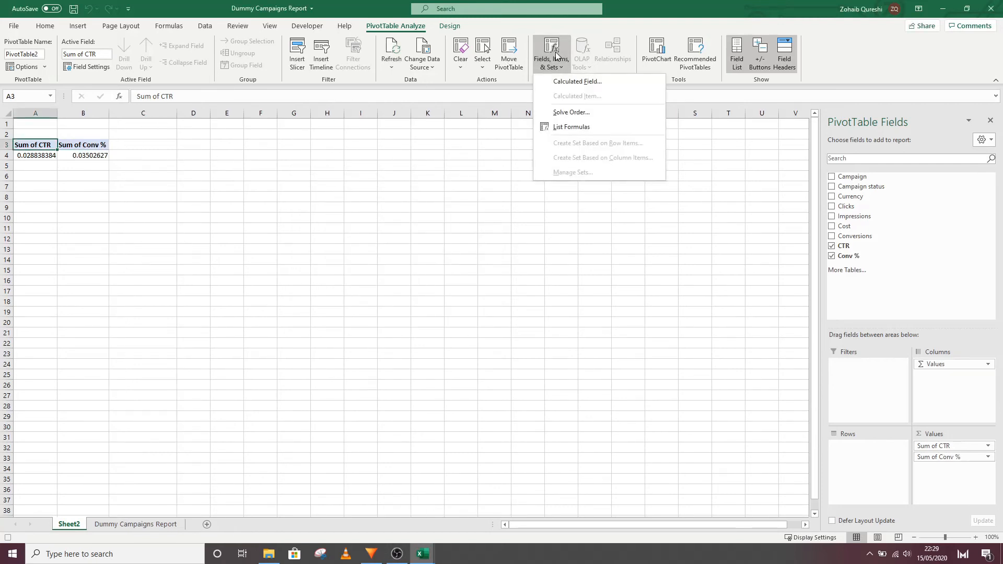
pyautogui.click(564, 83)
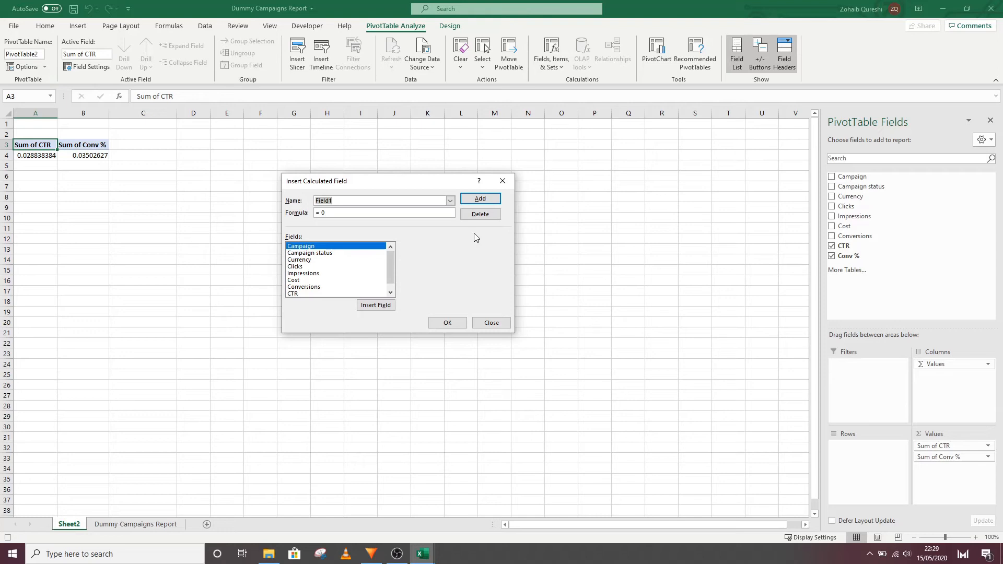
pyautogui.write('Ave. CPC')
pyautogui.press('Tab')
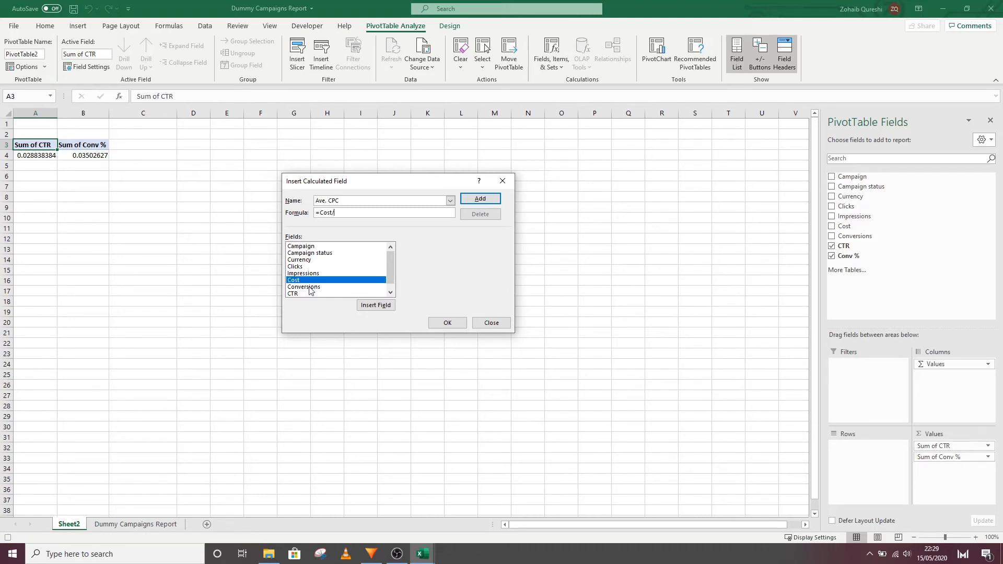
pyautogui.click(311, 267)
pyautogui.click(375, 305)
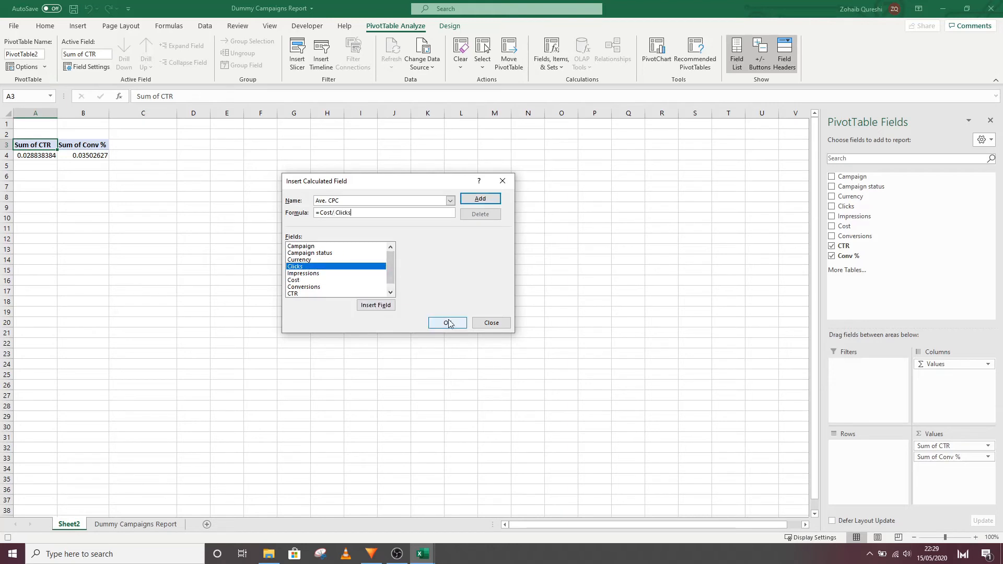
pyautogui.click(448, 323)
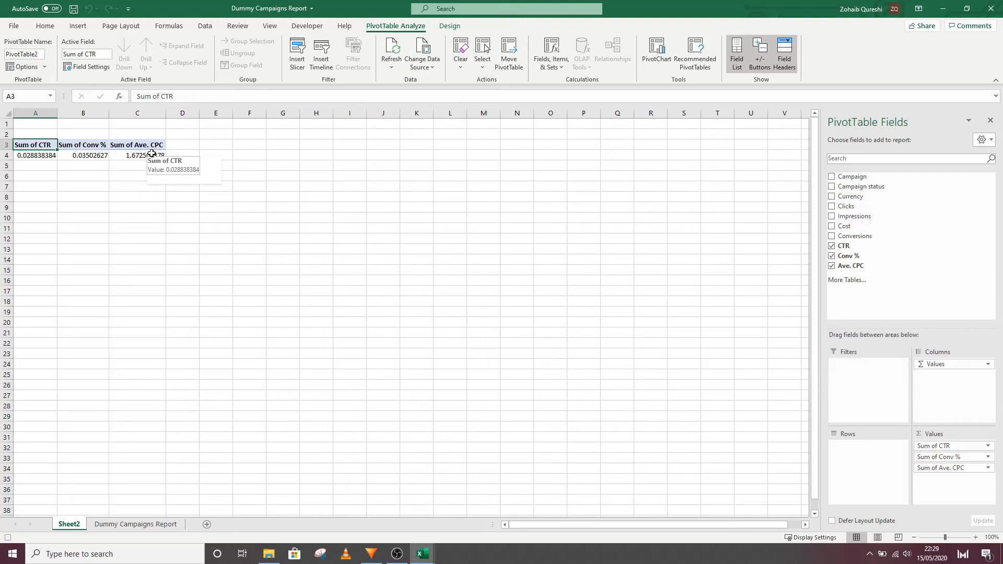
# Add a calculated field named CPL to the pivot table with the formula Cost divided by Conversions.
pyautogui.click(548, 54)
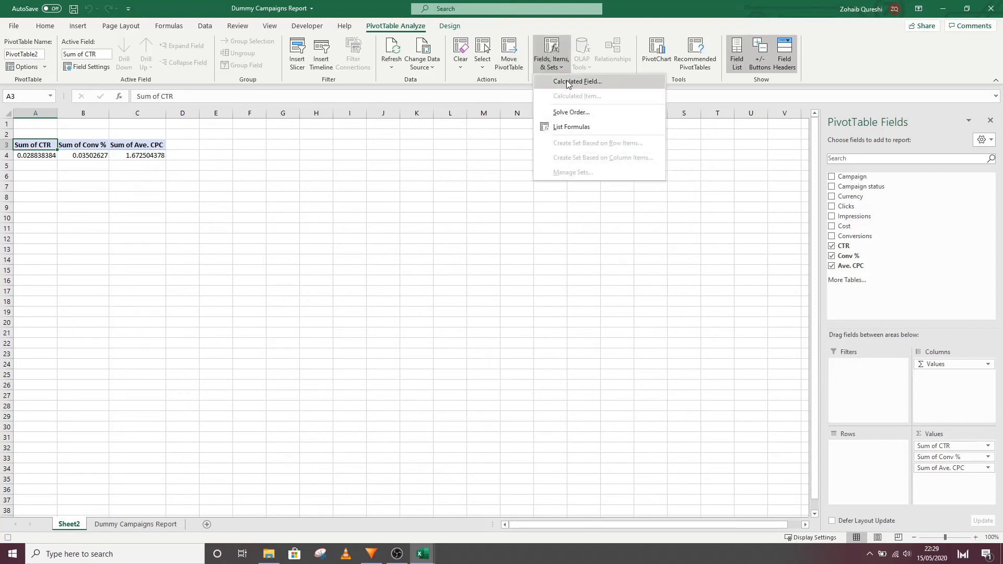
pyautogui.click(555, 79)
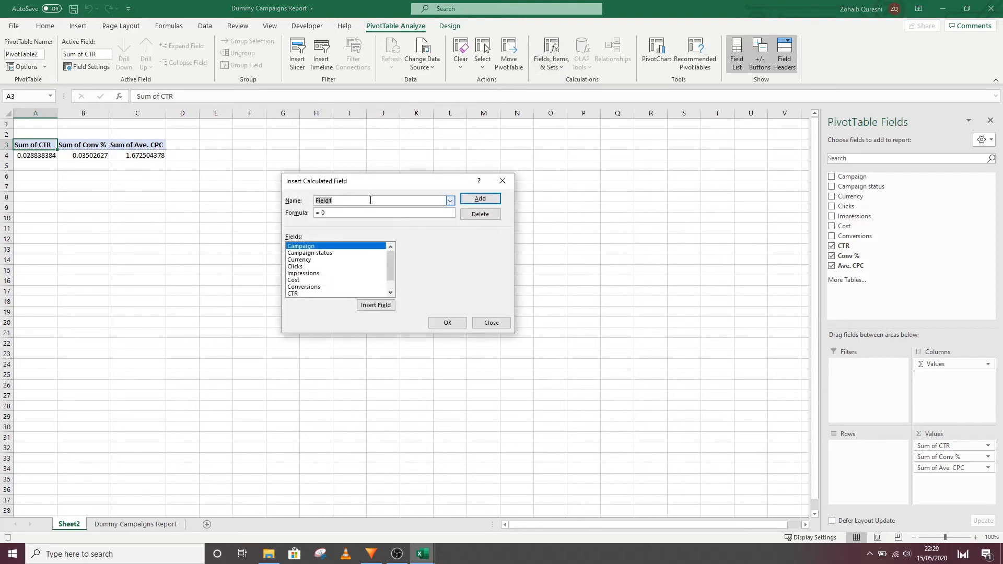
pyautogui.write('cpl')
pyautogui.press('BackSpace')
pyautogui.press('BackSpace')
pyautogui.press('BackSpace')
pyautogui.write('C')
pyautogui.click(300, 281)
pyautogui.click(387, 308)
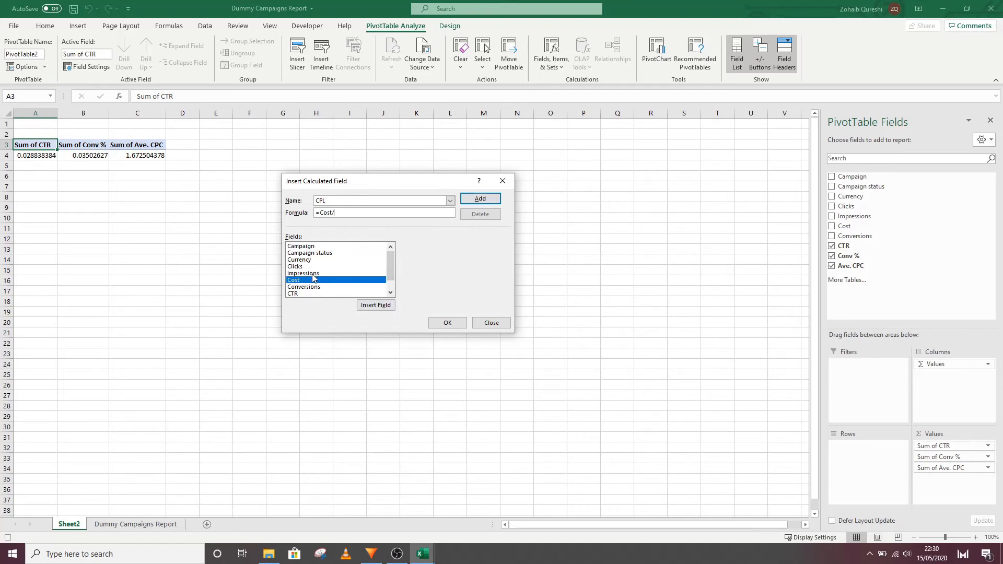
pyautogui.click(314, 286)
pyautogui.click(365, 306)
pyautogui.click(446, 324)
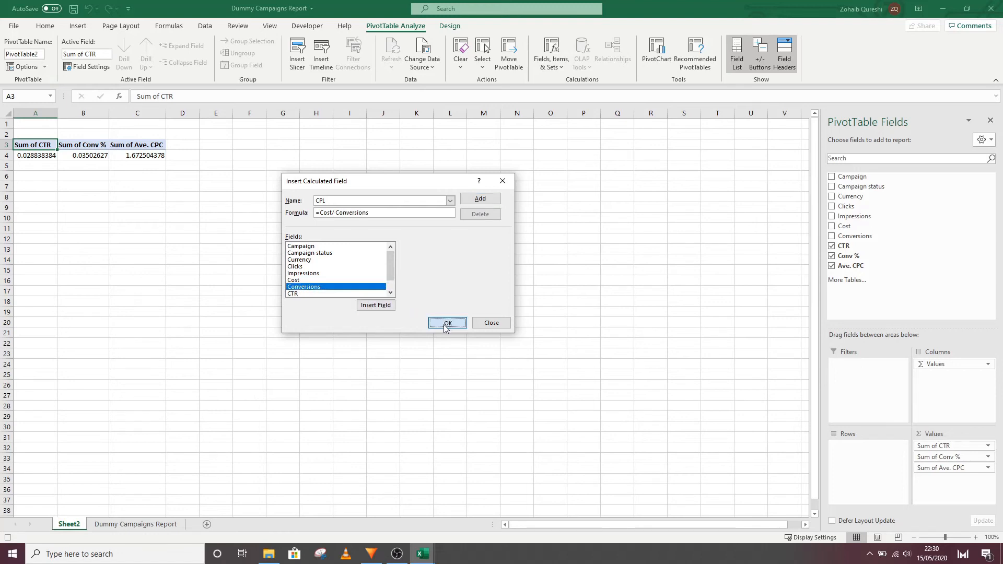
# Stop recording the macro and check google_ads in the list of saved macros.
pyautogui.moveTo(189, 157)
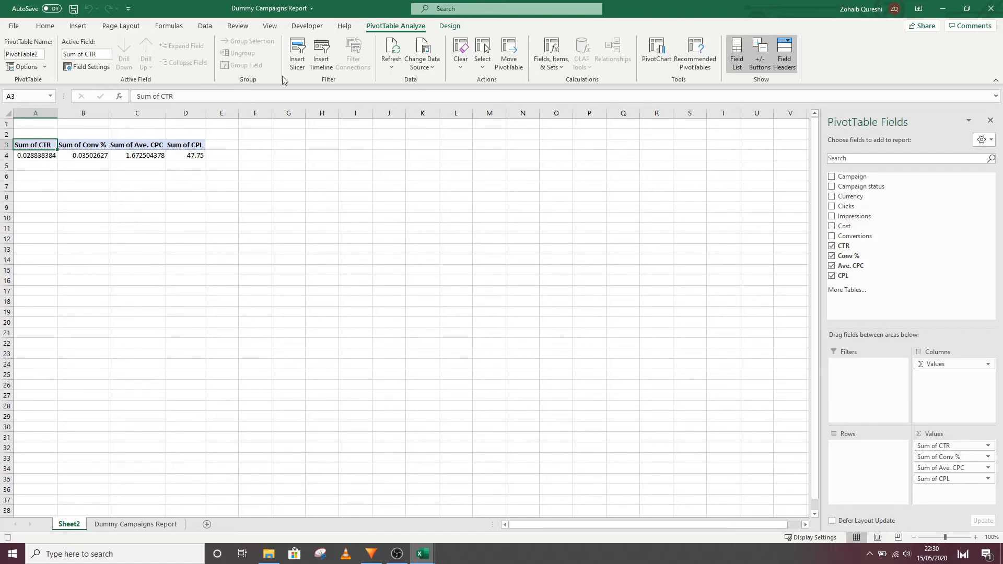
pyautogui.click(306, 26)
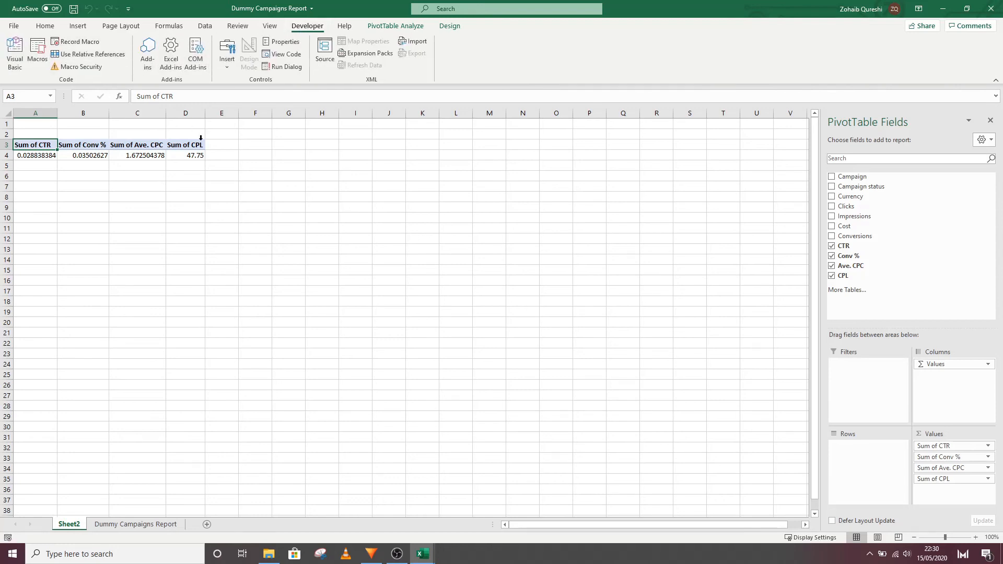
pyautogui.click(38, 50)
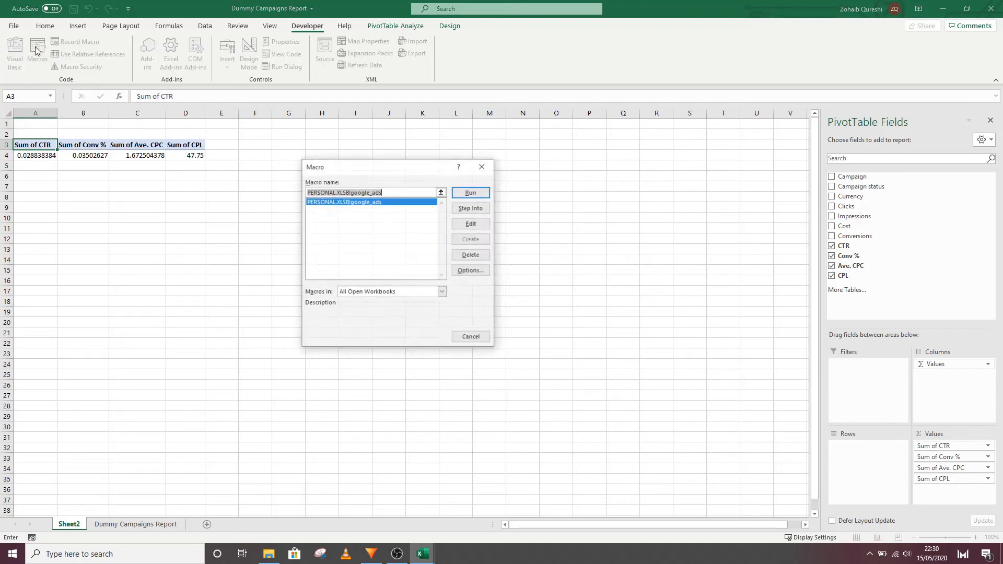
pyautogui.doubleClick(362, 206)
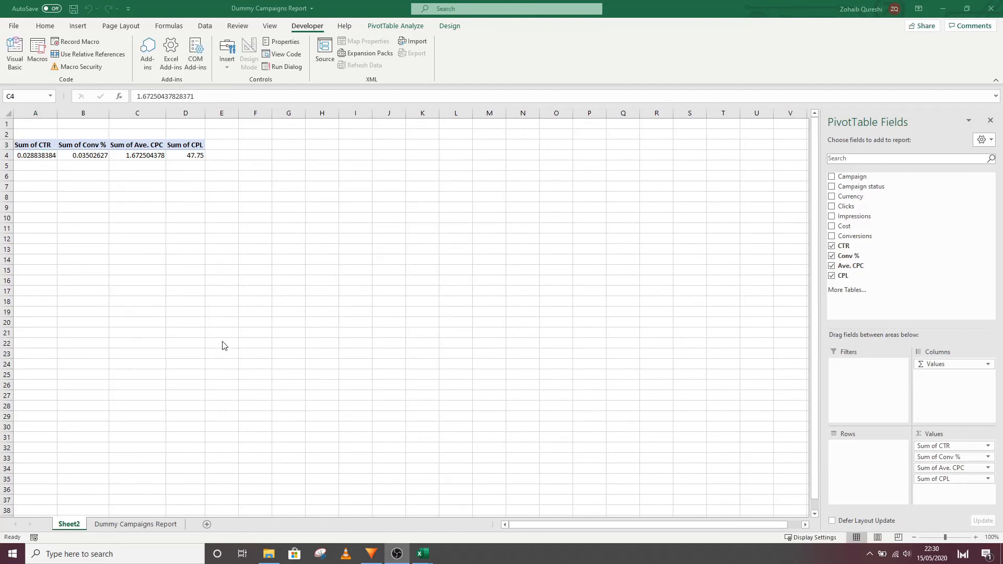
# Format the Sum of CTR column as a percentage with two decimal places.
pyautogui.click(35, 113)
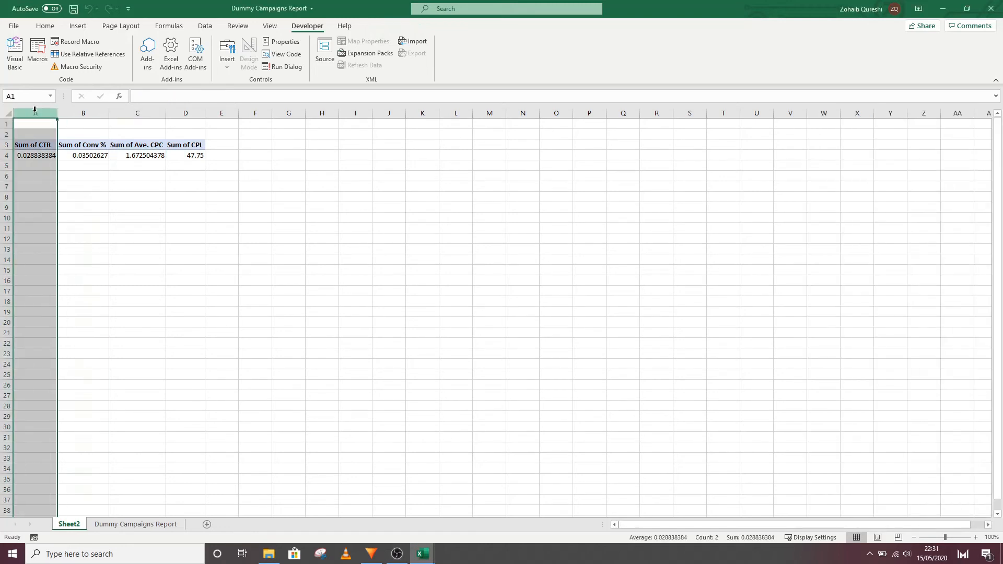
pyautogui.click(45, 25)
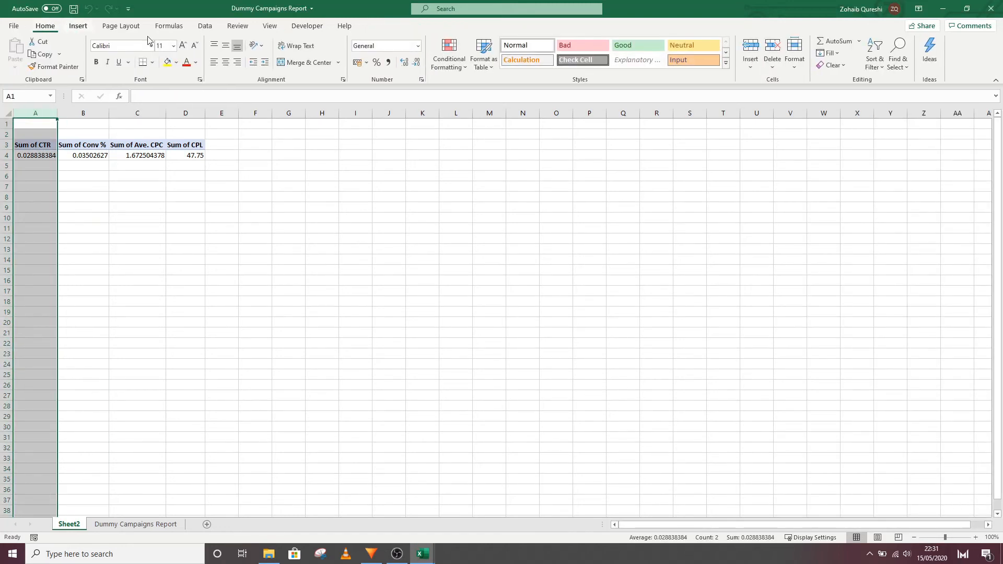
pyautogui.click(377, 62)
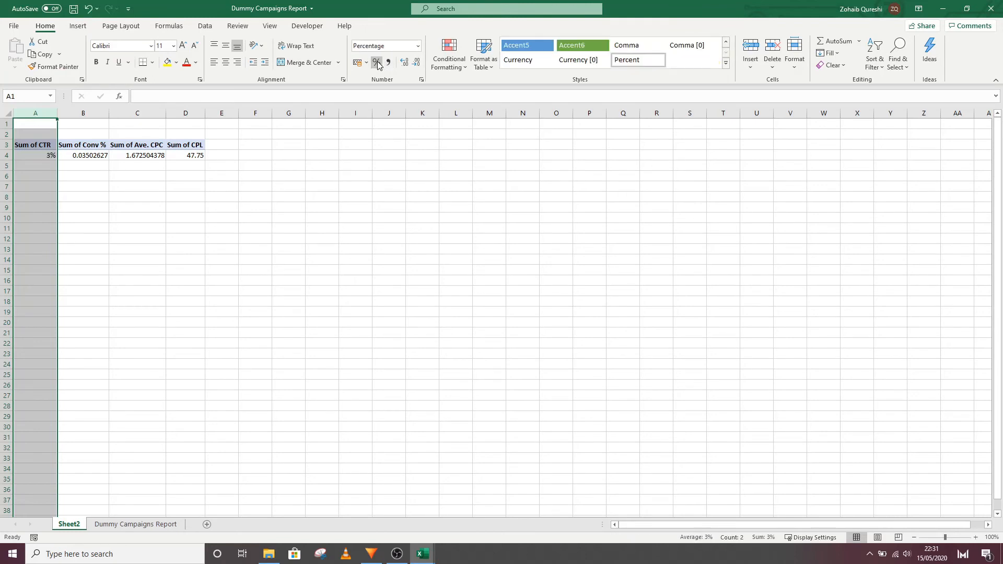
pyautogui.click(404, 64)
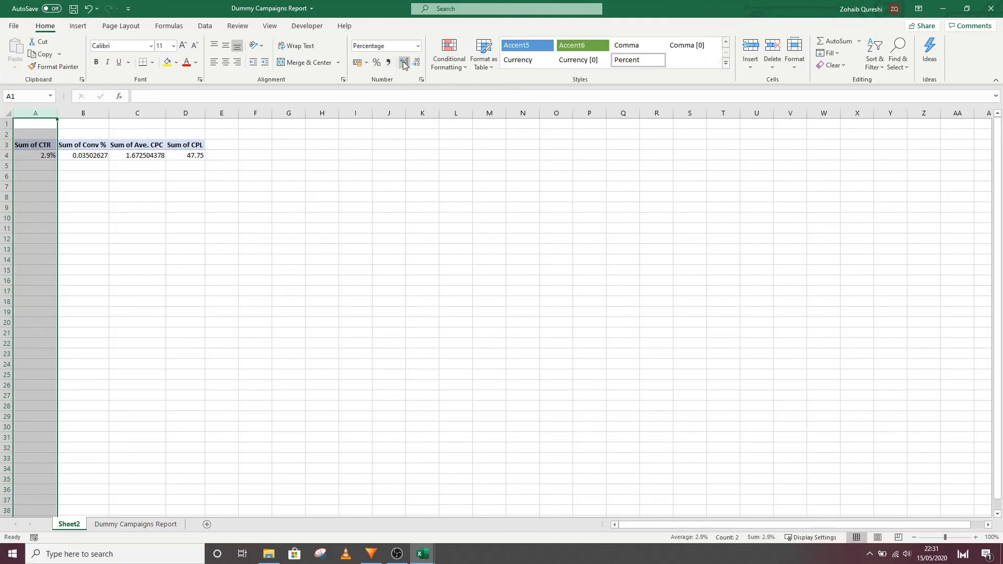
pyautogui.click(403, 64)
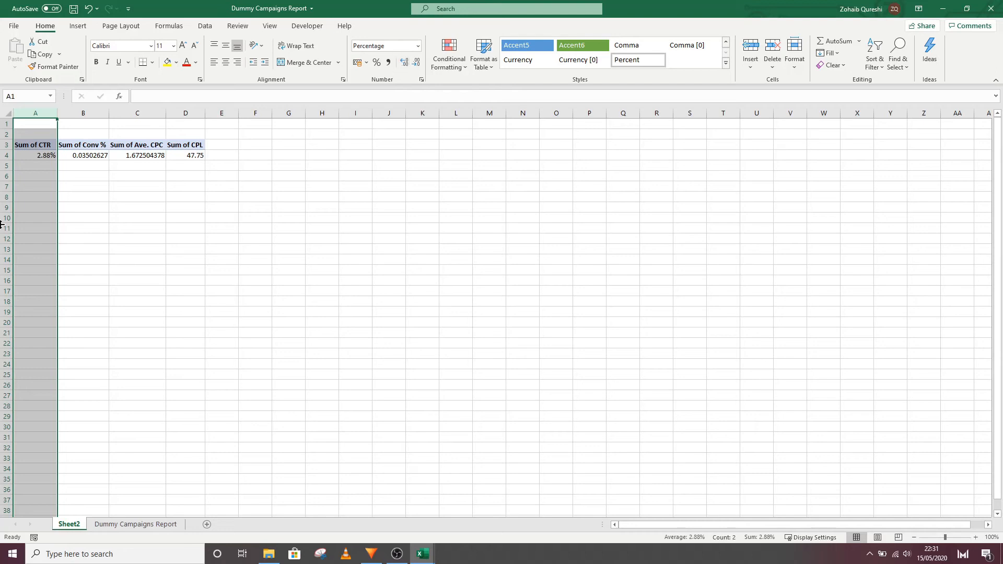
# Format the Sum of Conv % column as a percentage with two decimal places.
pyautogui.click(92, 108)
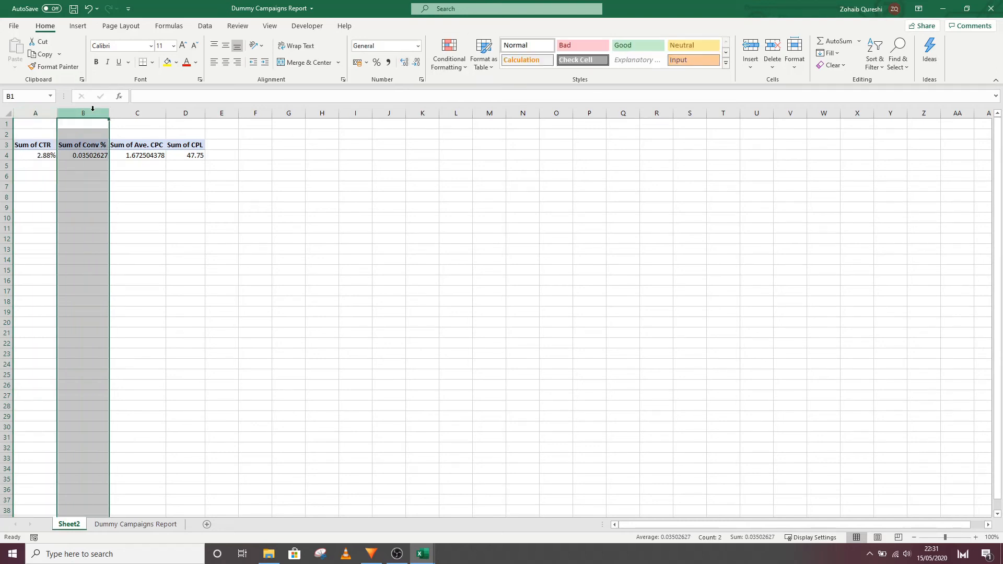
pyautogui.click(377, 63)
pyautogui.click(404, 63)
pyautogui.click(404, 62)
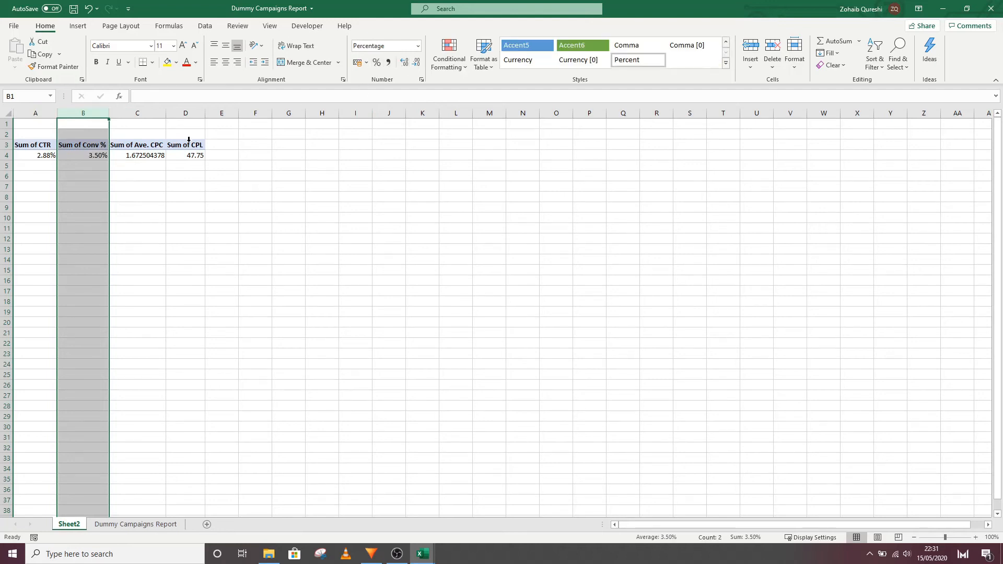
# Format the Sum of Ave. CPC and Sum of CPL columns as Currency.
pyautogui.click(148, 109)
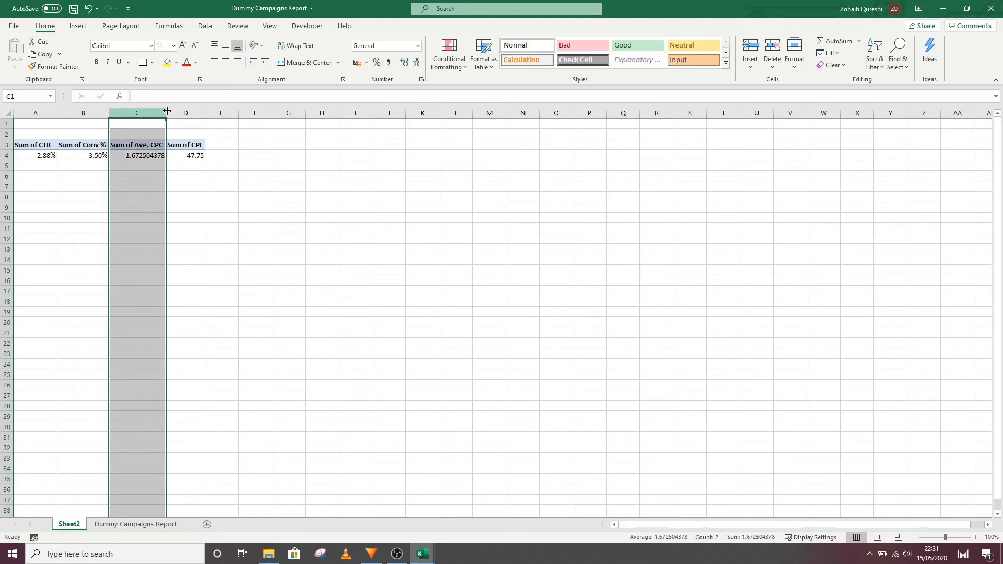
pyautogui.click(418, 46)
pyautogui.click(405, 112)
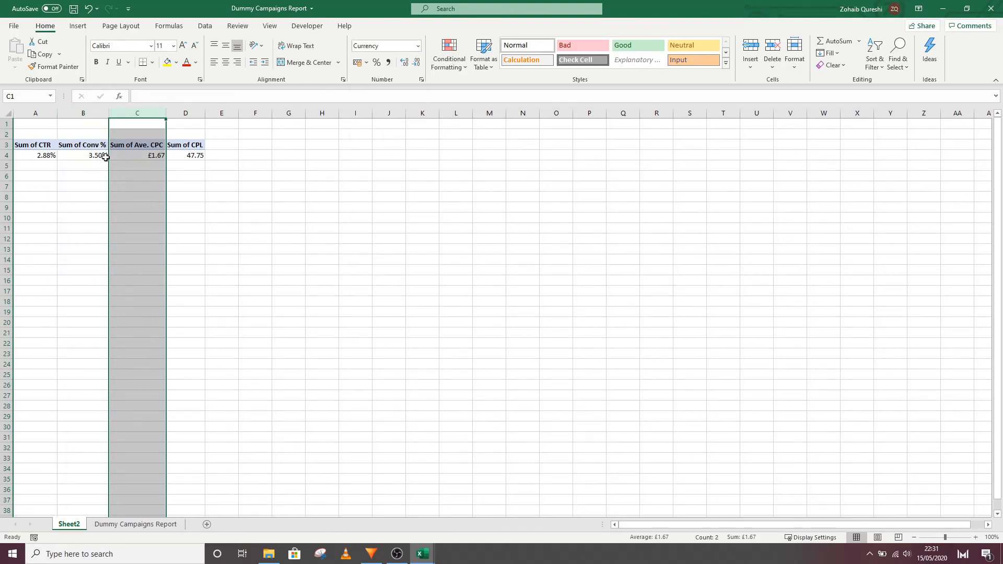
pyautogui.click(180, 152)
pyautogui.click(187, 112)
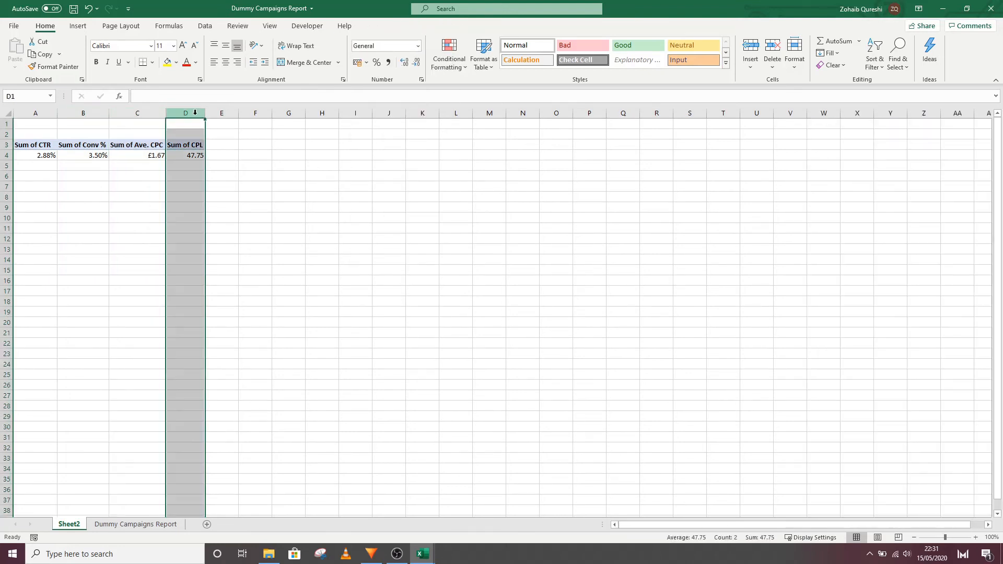
pyautogui.click(418, 46)
pyautogui.click(402, 110)
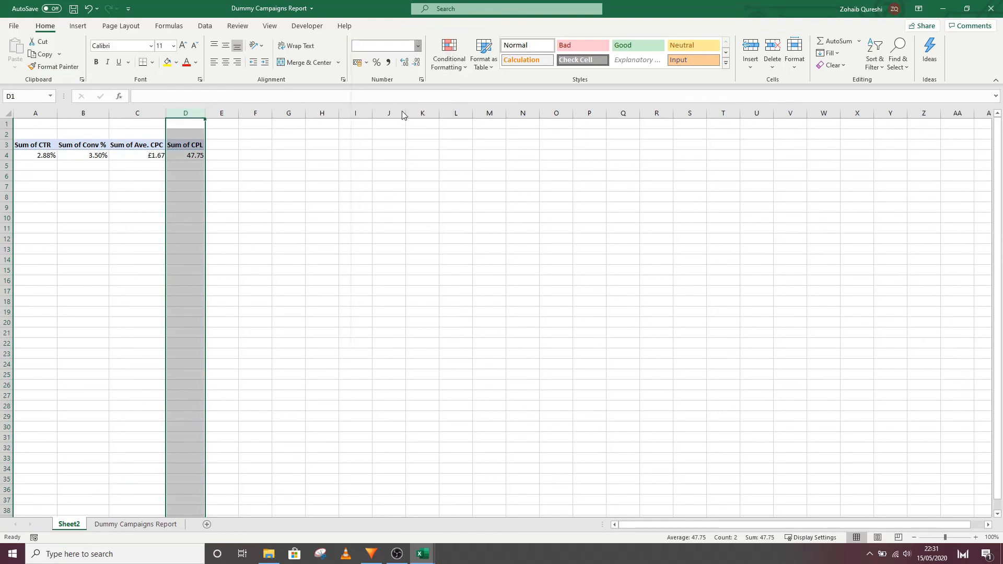
# Add the Campaign field to the pivot table's rows to break the metrics down by campaign.
pyautogui.click(132, 158)
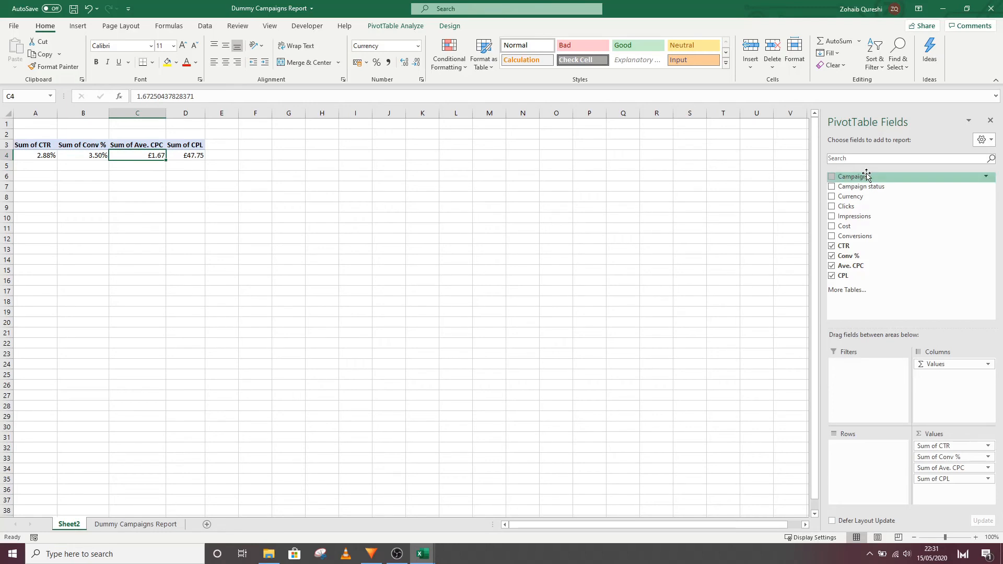
pyautogui.moveTo(866, 176); pyautogui.dragTo(861, 449)
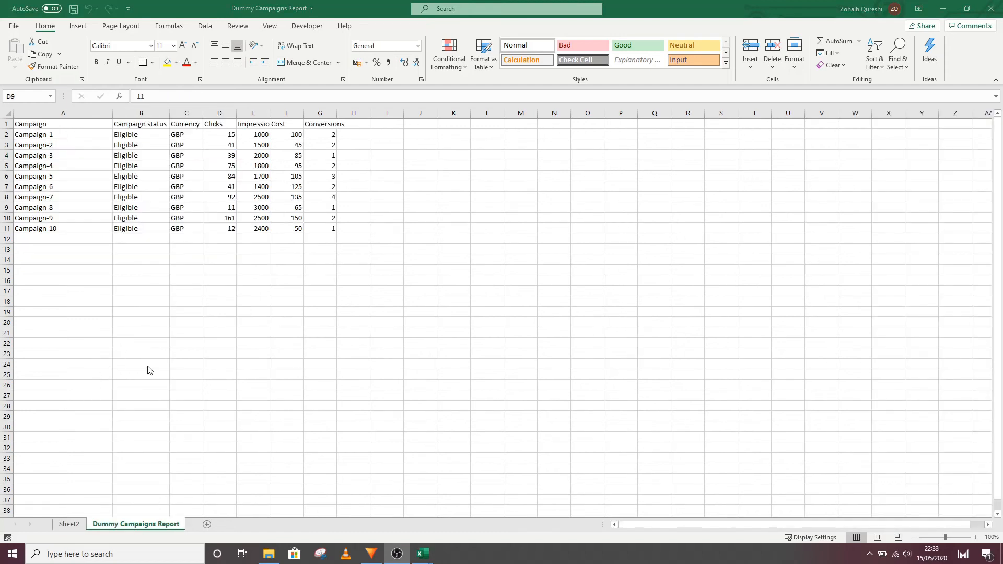
# Copy the campaign data A1:G11 from the Dummy Campaigns Report sheet and paste it into a new blank workbook.
pyautogui.click(73, 524)
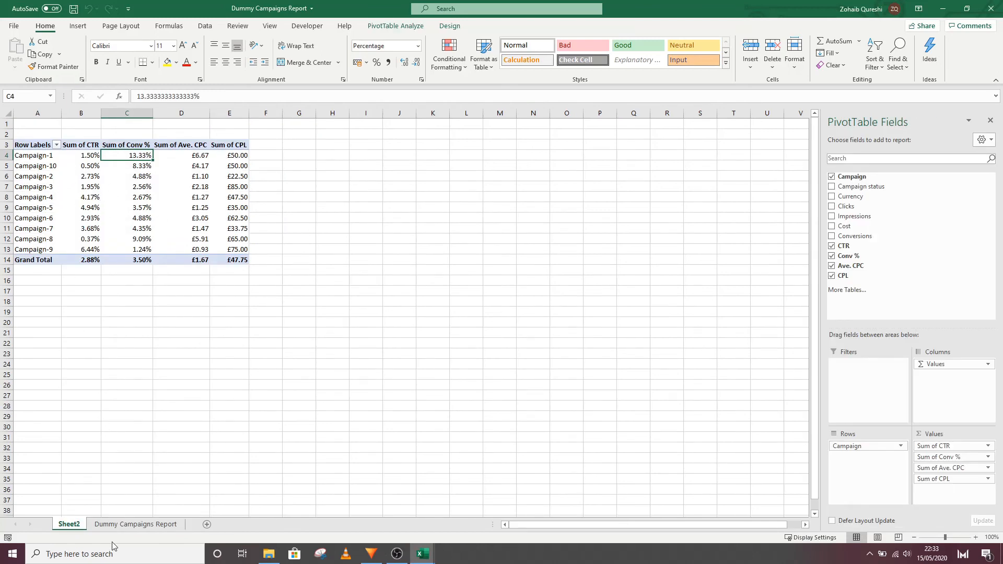
pyautogui.click(135, 524)
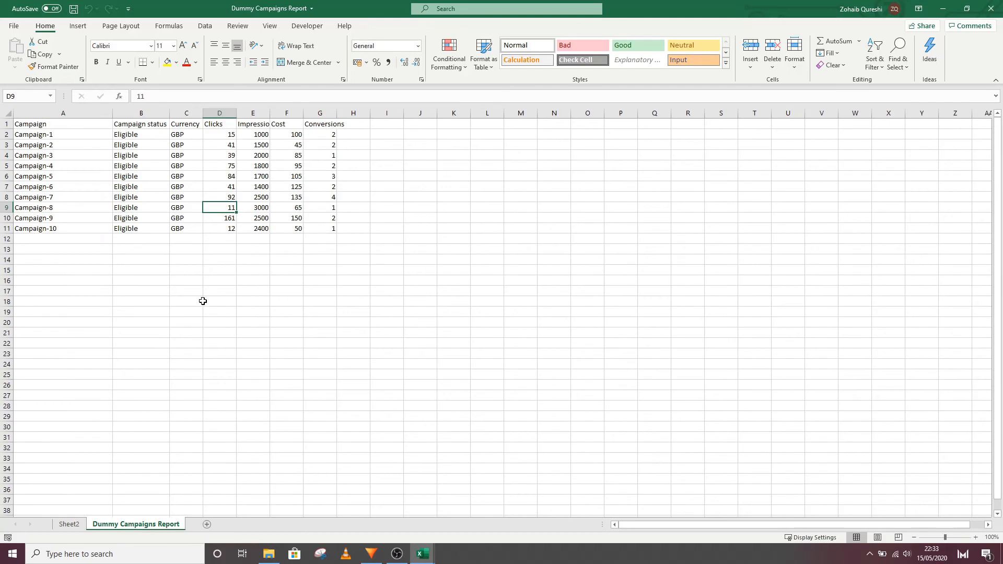
pyautogui.moveTo(63, 124); pyautogui.dragTo(321, 228)
pyautogui.hotkey('ctrl', 'c')
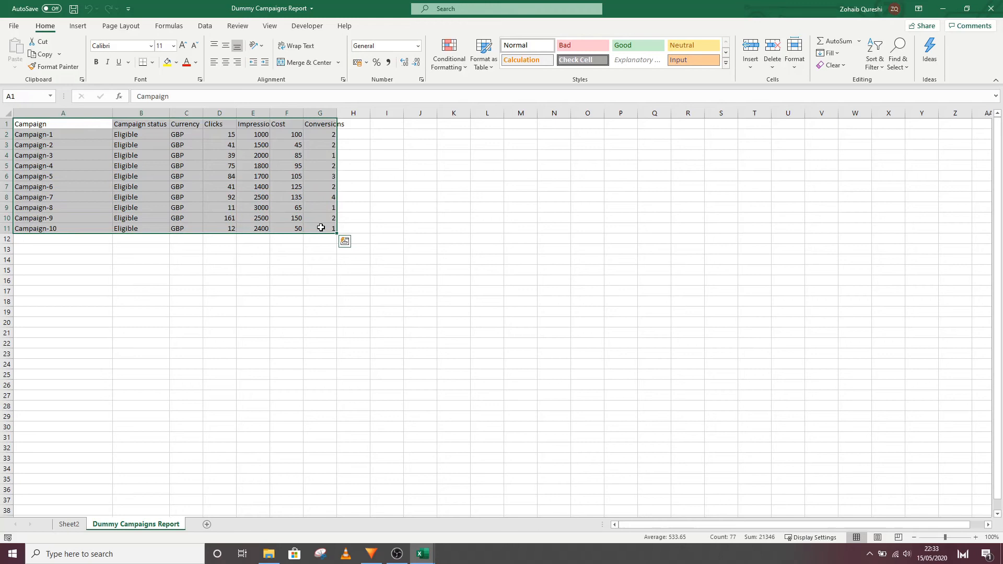
pyautogui.click(14, 26)
pyautogui.click(43, 72)
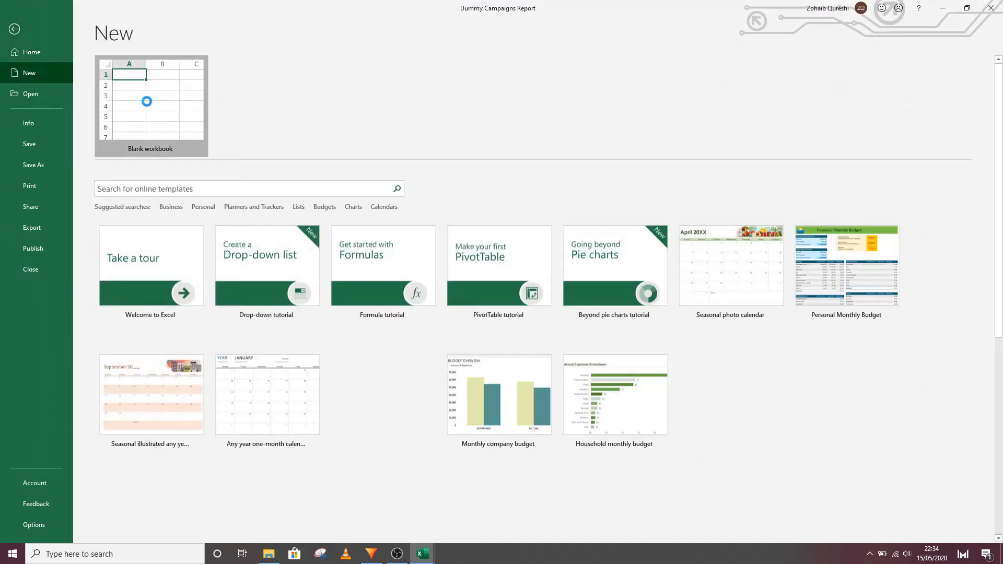
pyautogui.press('Escape')
pyautogui.hotkey('ctrl', 'n')
pyautogui.hotkey('ctrl', 'v')
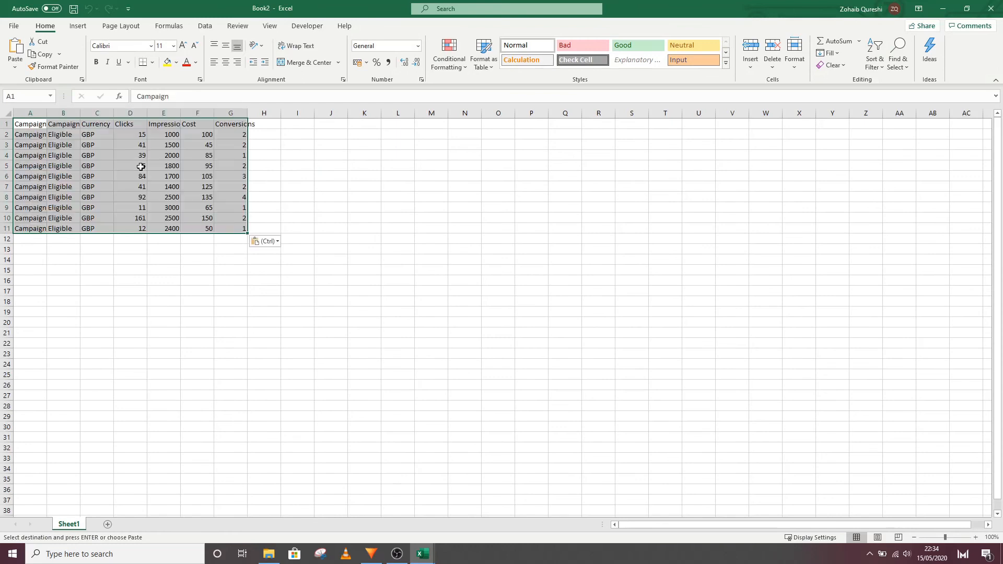
# Create a pivot table on a new worksheet from the pasted campaign data in Sheet1!$A$1:$G$11.
pyautogui.click(230, 156)
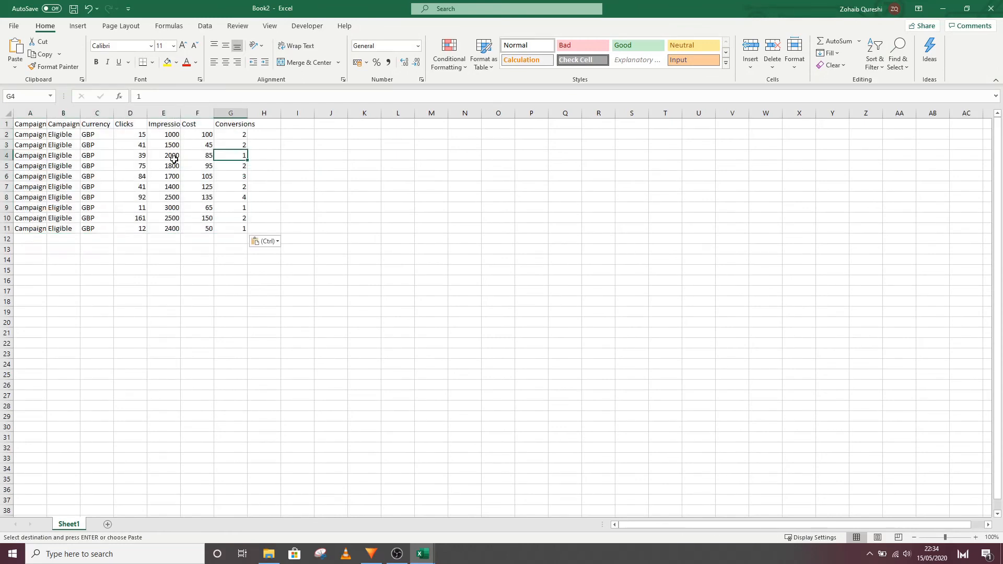
pyautogui.click(78, 26)
pyautogui.click(24, 53)
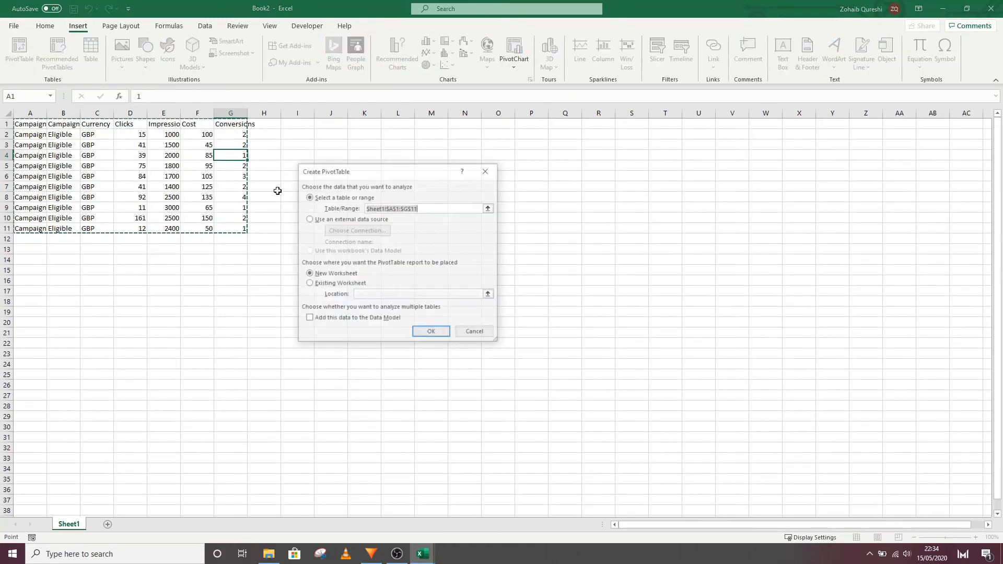
pyautogui.click(432, 332)
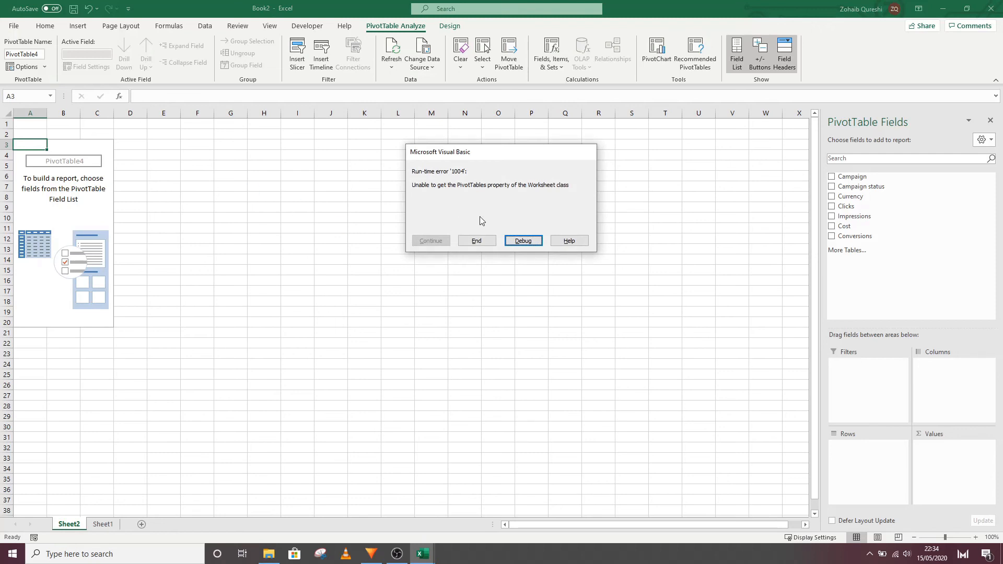
# Check the pivot table name used in the google_ads macro code and rename the new pivot table PivotTable2 to match.
pyautogui.click(522, 241)
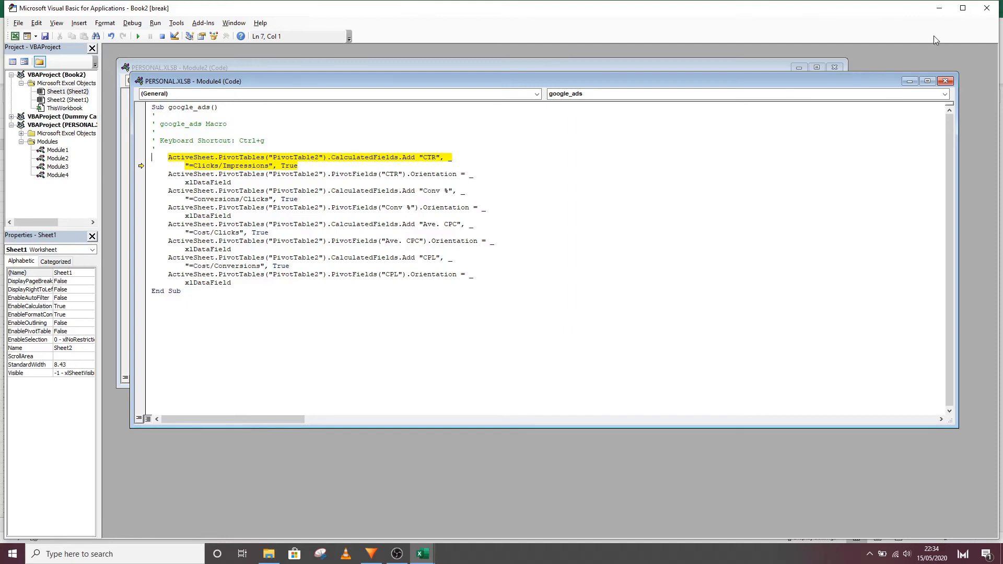
pyautogui.hotkey('alt', 'Tab')
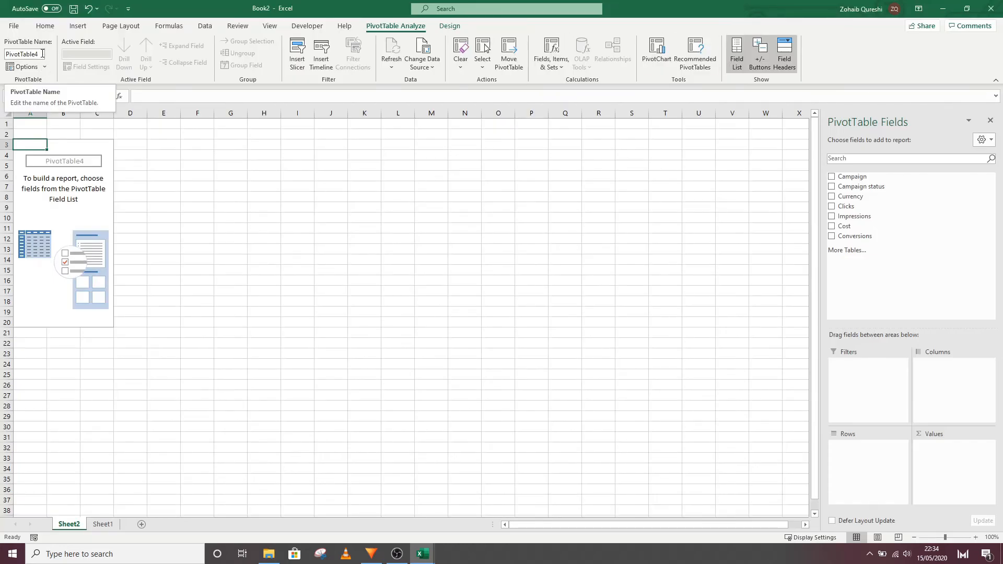
pyautogui.click(42, 53)
pyautogui.click(43, 53)
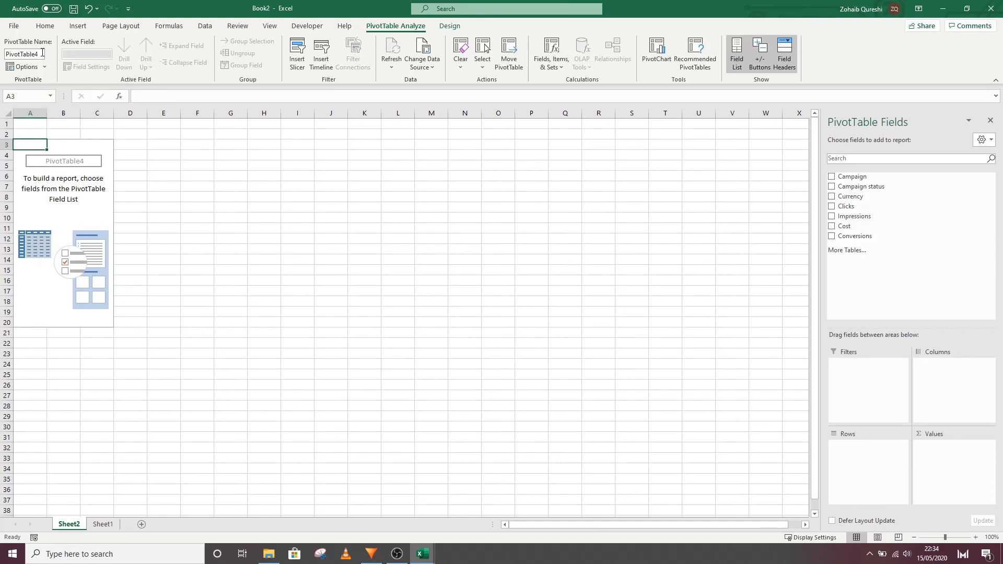
pyautogui.write('2')
pyautogui.press('Return')
# Return to the paused google_ads code, stop the debugger and close the Visual Basic editor.
pyautogui.moveTo(423, 554)
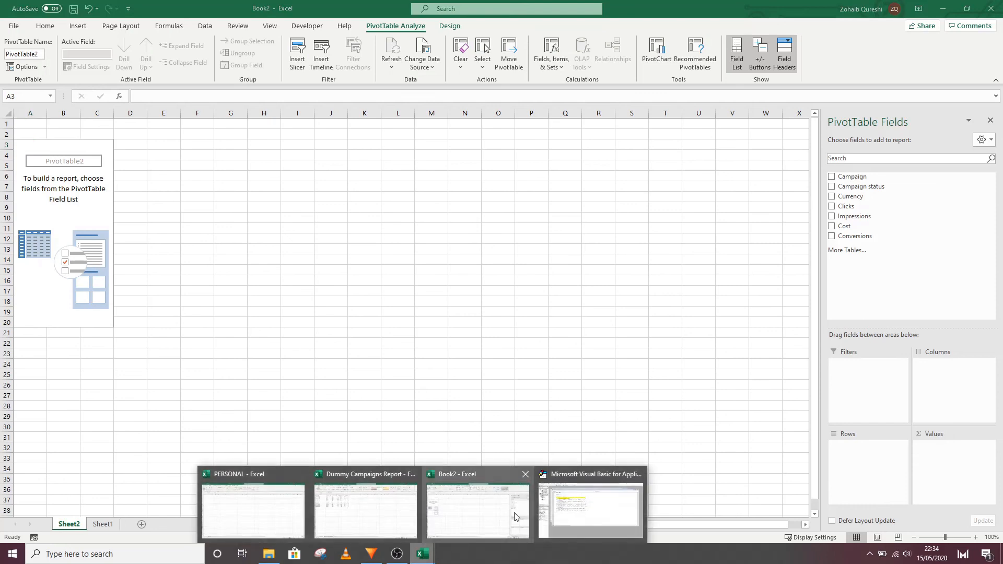
pyautogui.click(589, 499)
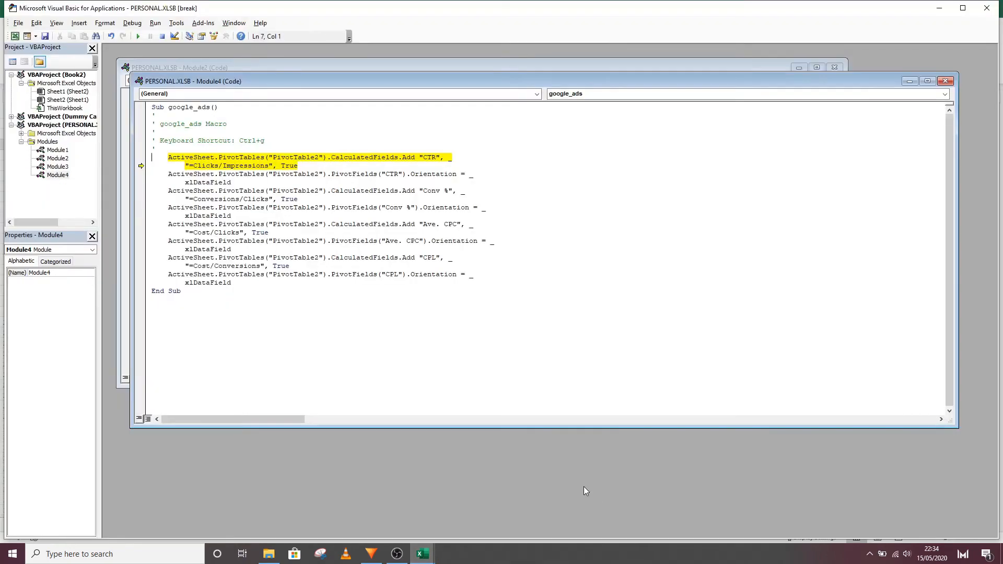
pyautogui.click(987, 8)
pyautogui.click(461, 312)
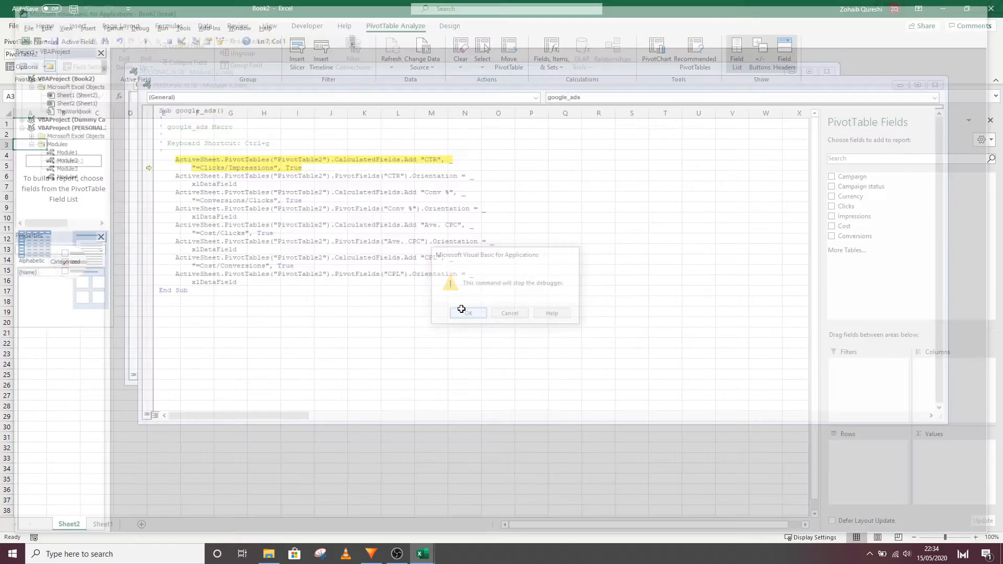
# Run the google_ads macro on PivotTable2 to add the CTR, Conv %, Ave. CPC and CPL calculated fields.
pyautogui.click(40, 55)
pyautogui.click(40, 54)
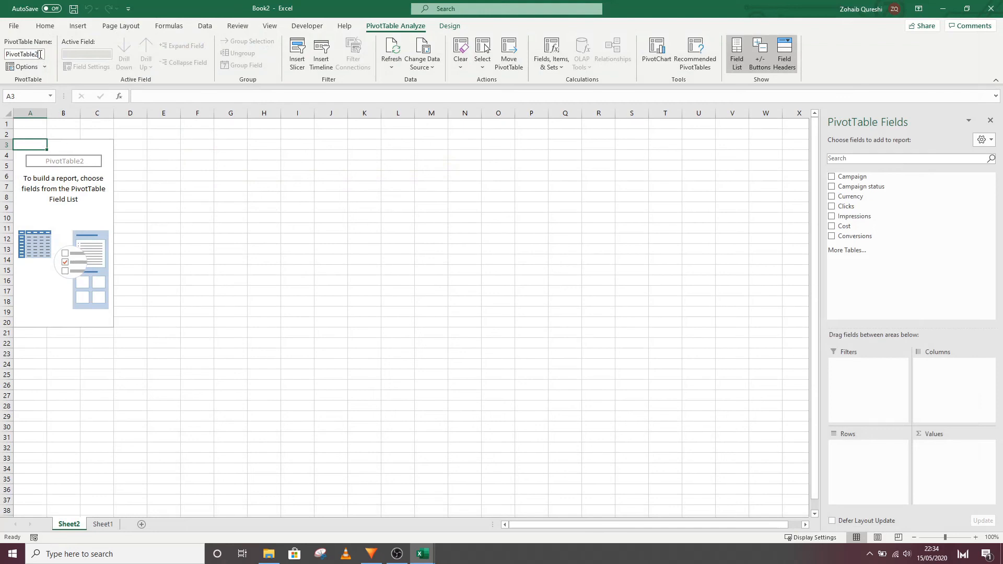
pyautogui.click(157, 163)
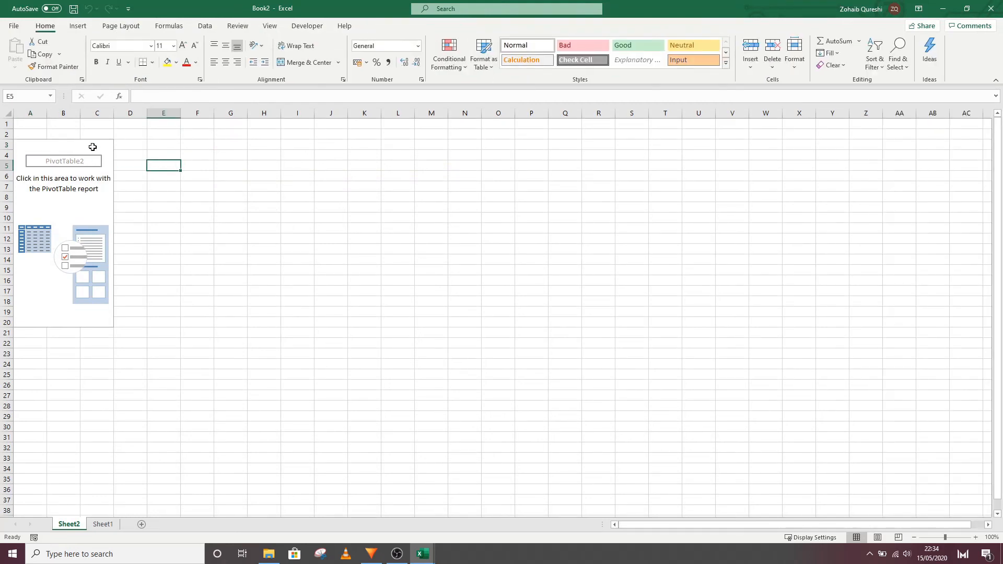
pyautogui.click(94, 143)
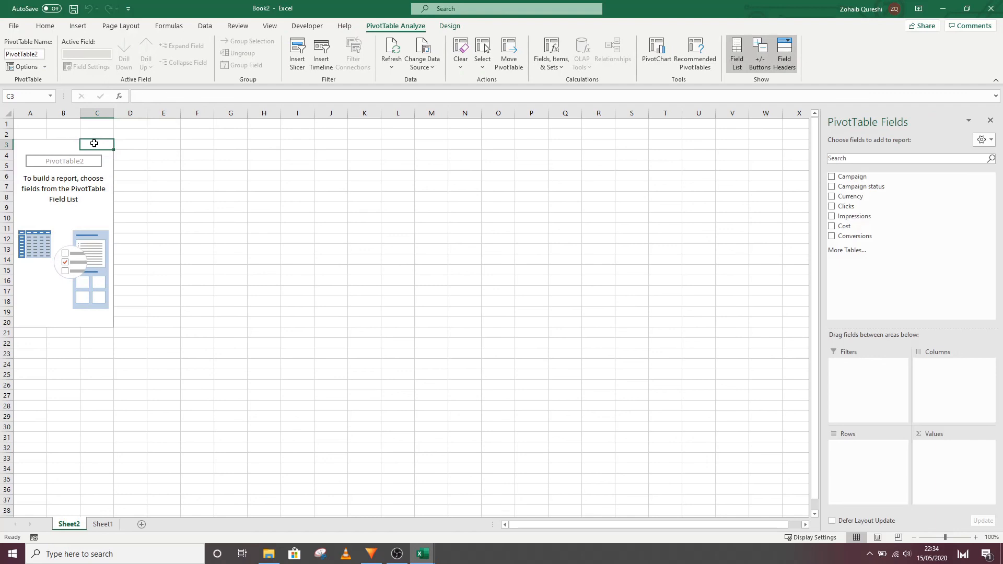
pyautogui.hotkey('ctrl', 'shift', 'c')
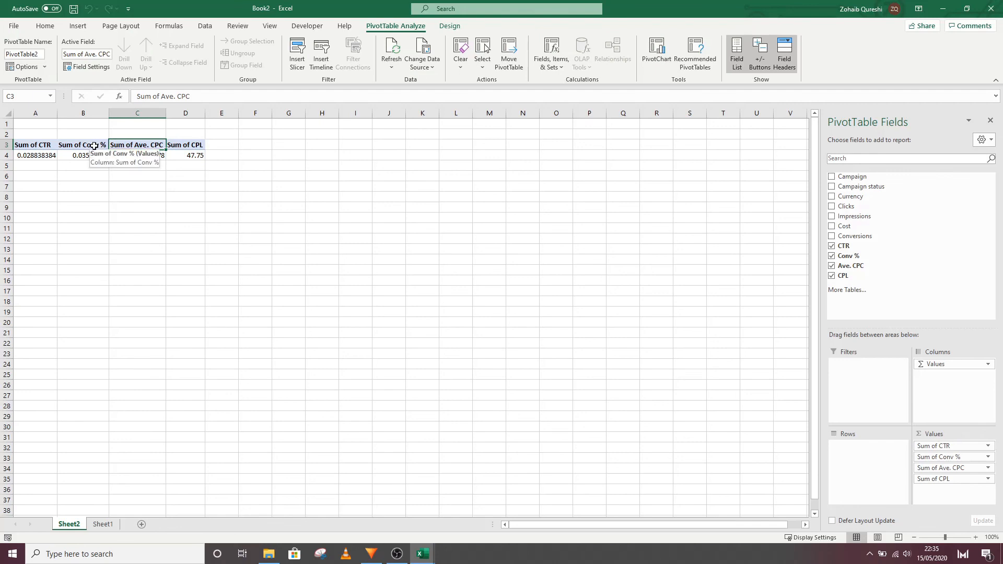
# Place the Campaign field in the rows of PivotTable2.
pyautogui.moveTo(861, 181); pyautogui.dragTo(864, 453)
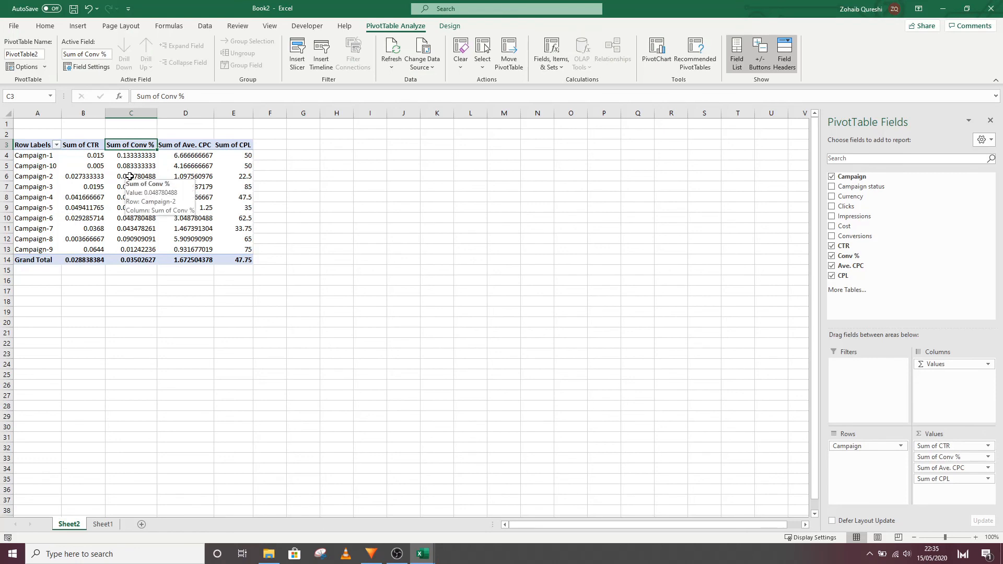
pyautogui.moveTo(198, 167)
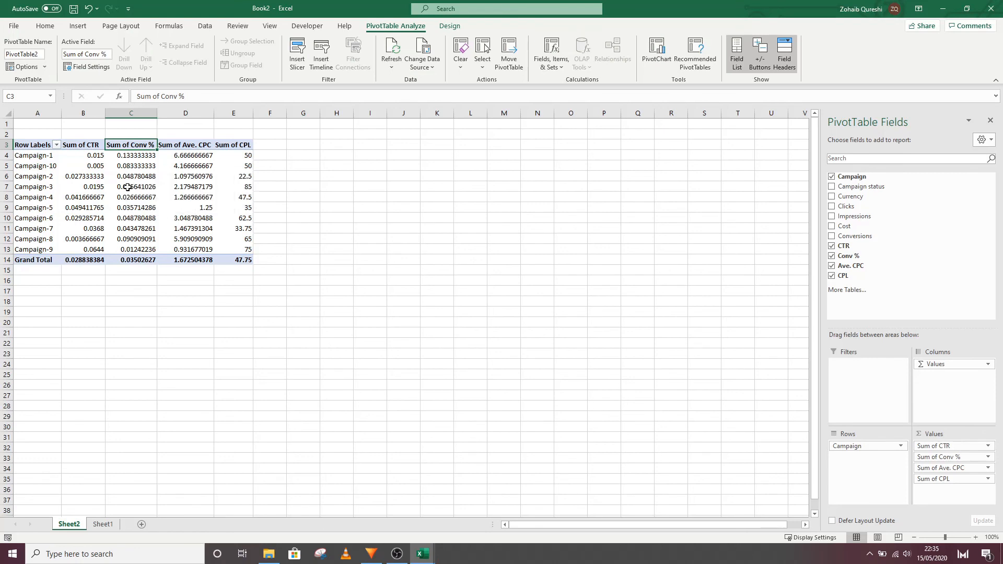
pyautogui.moveTo(135, 184)
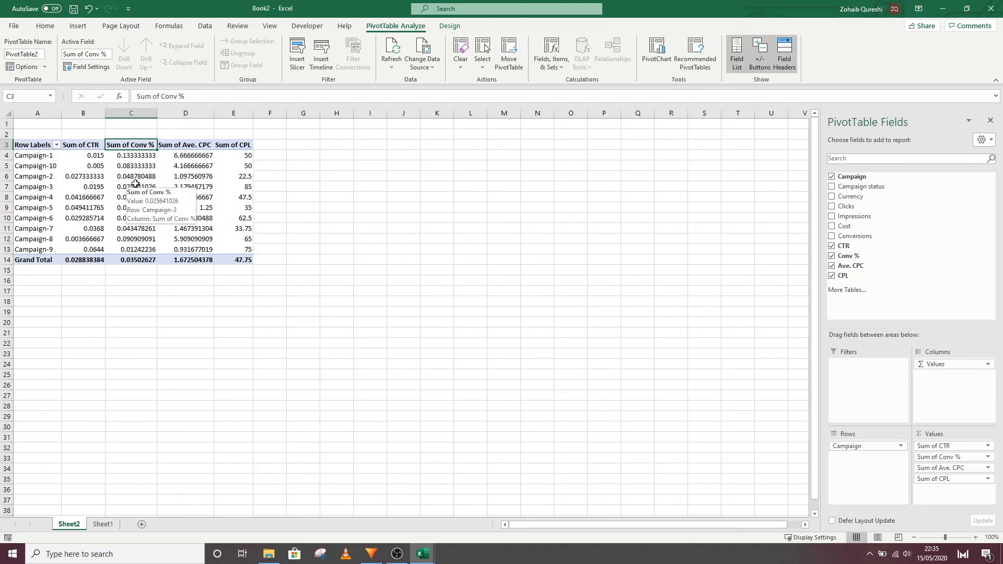
pyautogui.click(136, 184)
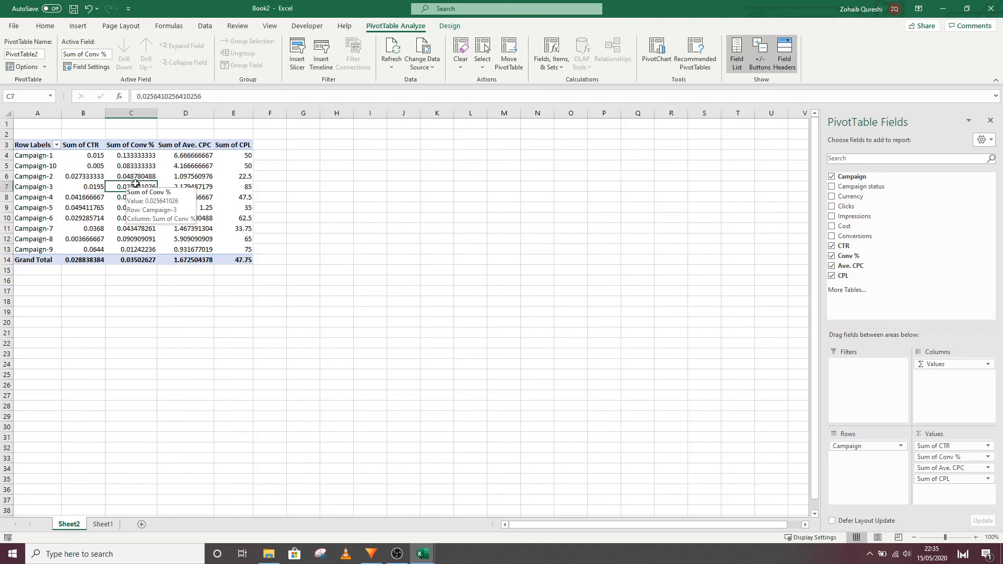
# Format the Sum of CTR and Sum of Conv % columns as percentages with two decimal places.
pyautogui.click(83, 111)
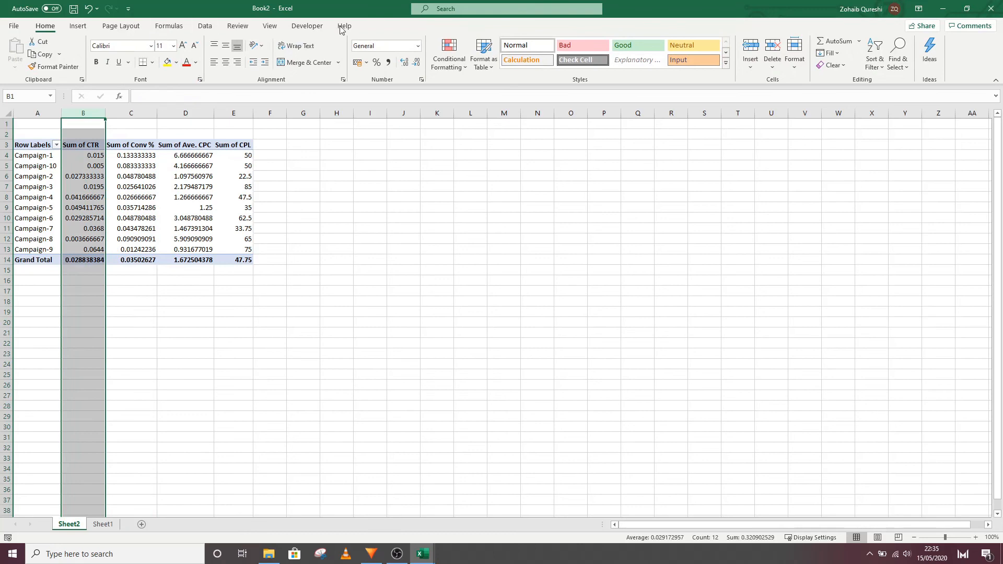
pyautogui.click(375, 62)
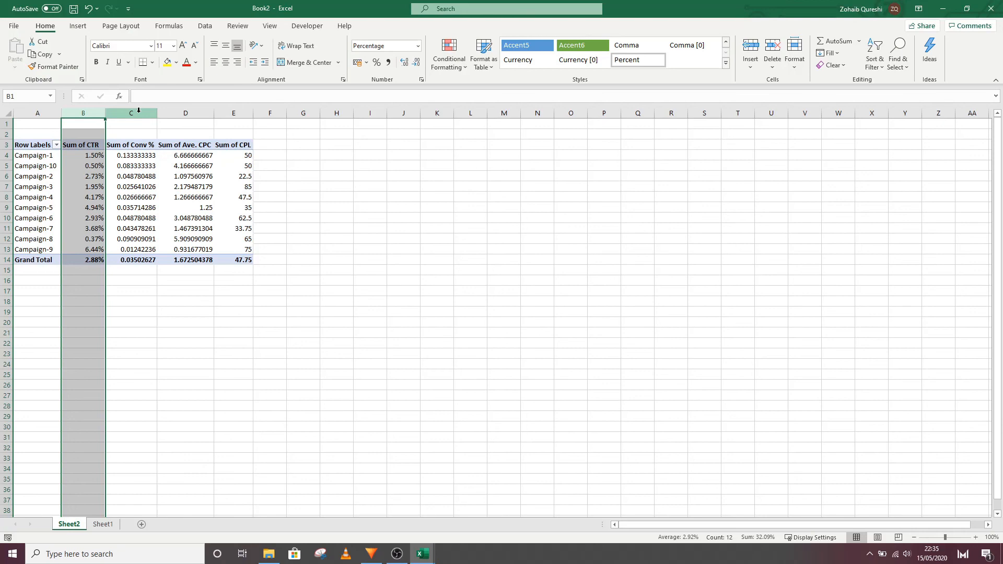
pyautogui.click(139, 110)
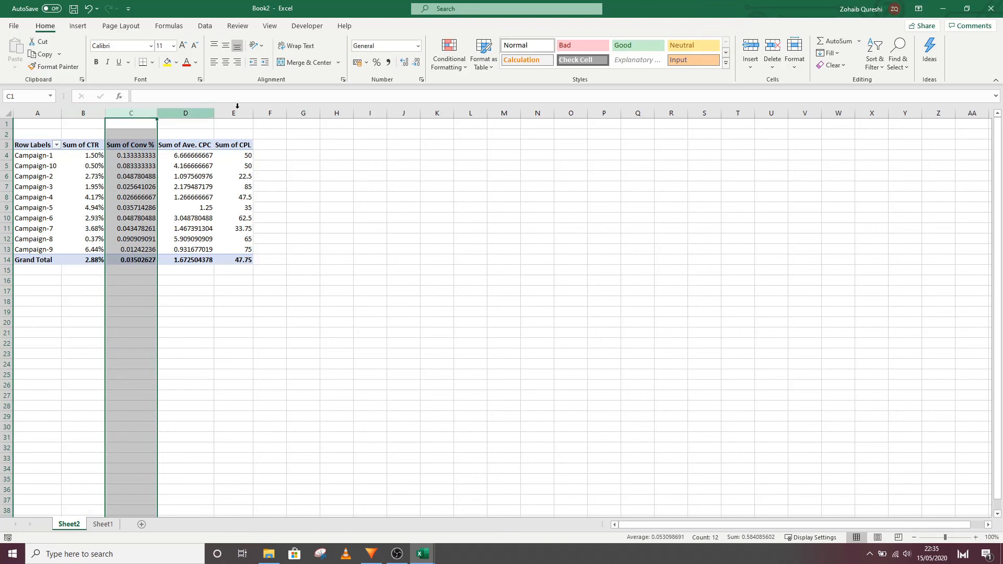
pyautogui.click(376, 62)
pyautogui.doubleClick(404, 62)
# Format columns D and E, Sum of Ave. CPC and Sum of CPL, as Currency.
pyautogui.click(185, 109)
pyautogui.moveTo(185, 110); pyautogui.dragTo(233, 111)
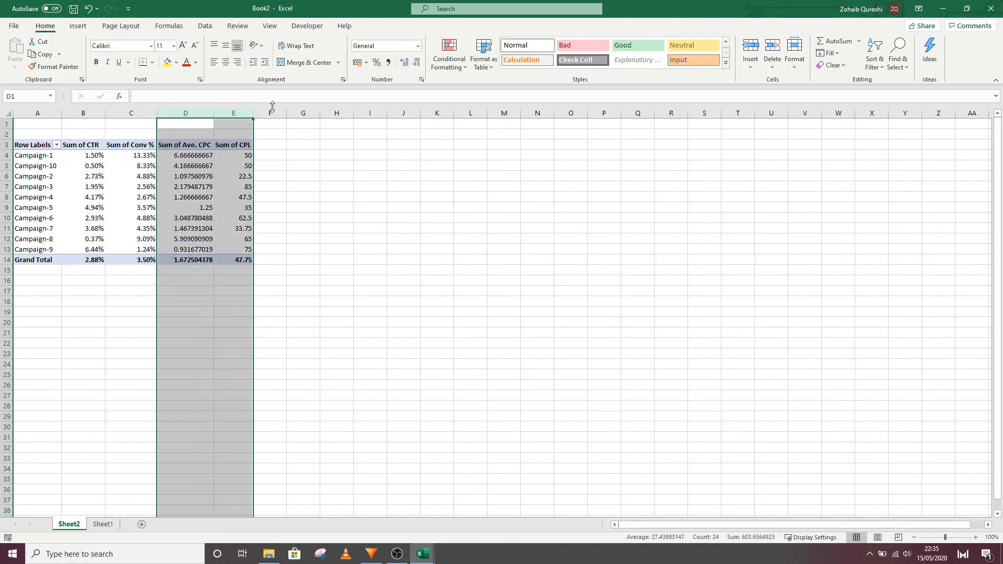
pyautogui.click(418, 45)
pyautogui.click(411, 110)
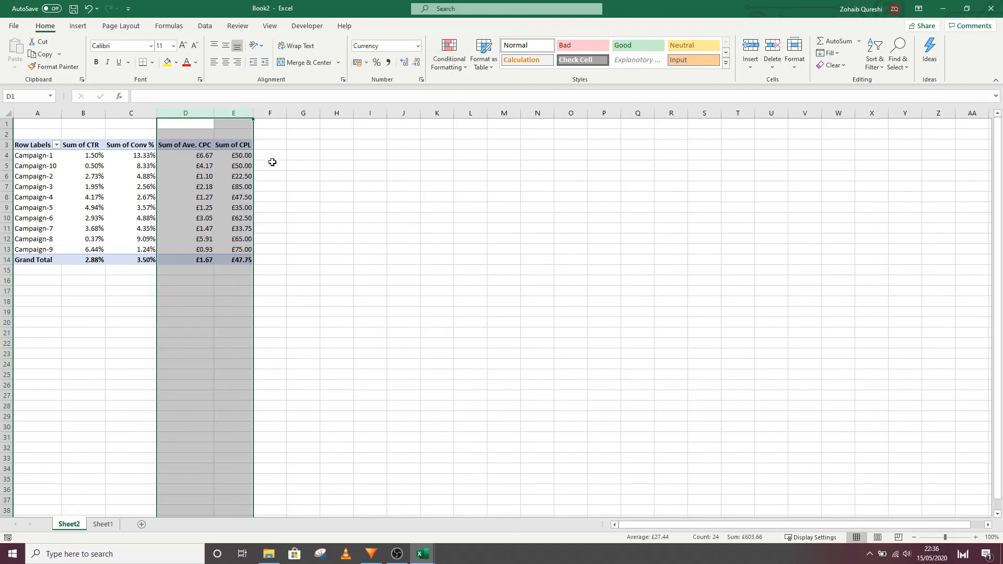
pyautogui.click(197, 175)
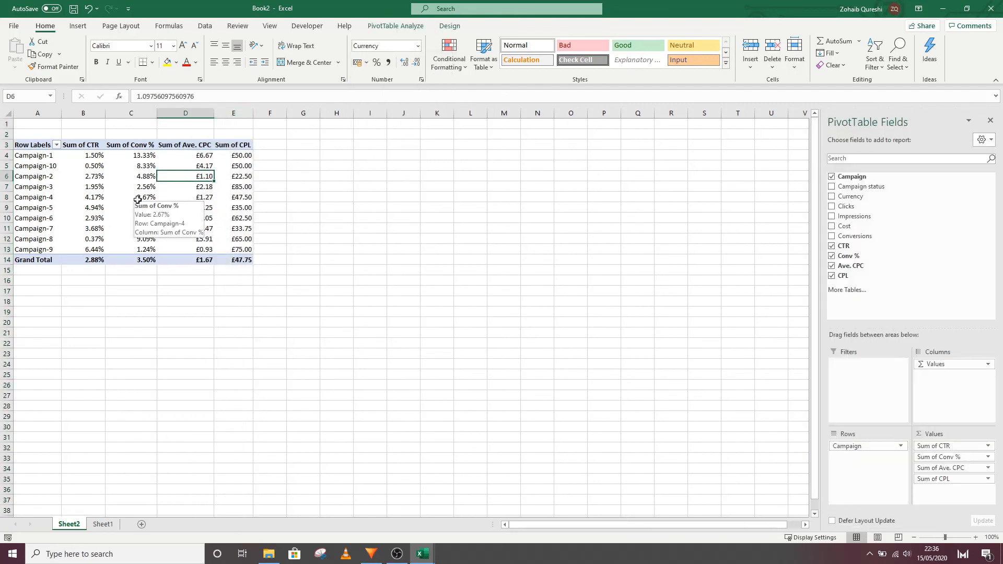